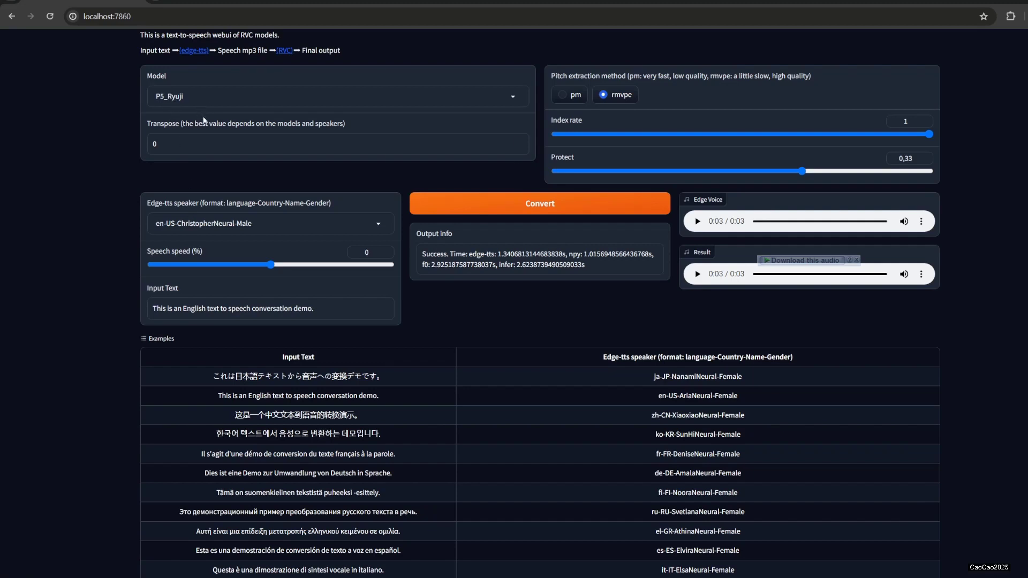
- Convert and play the current text, then replace it with a sentence inviting viewers to enjoy the video, and convert and play it
click(502, 208)
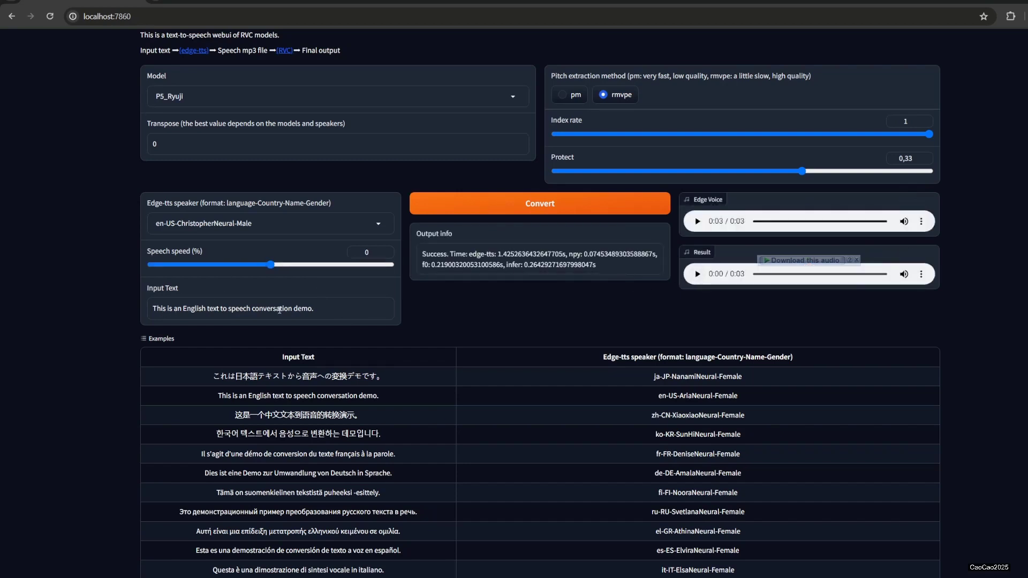
click(696, 274)
drag(333, 309, 16, 306)
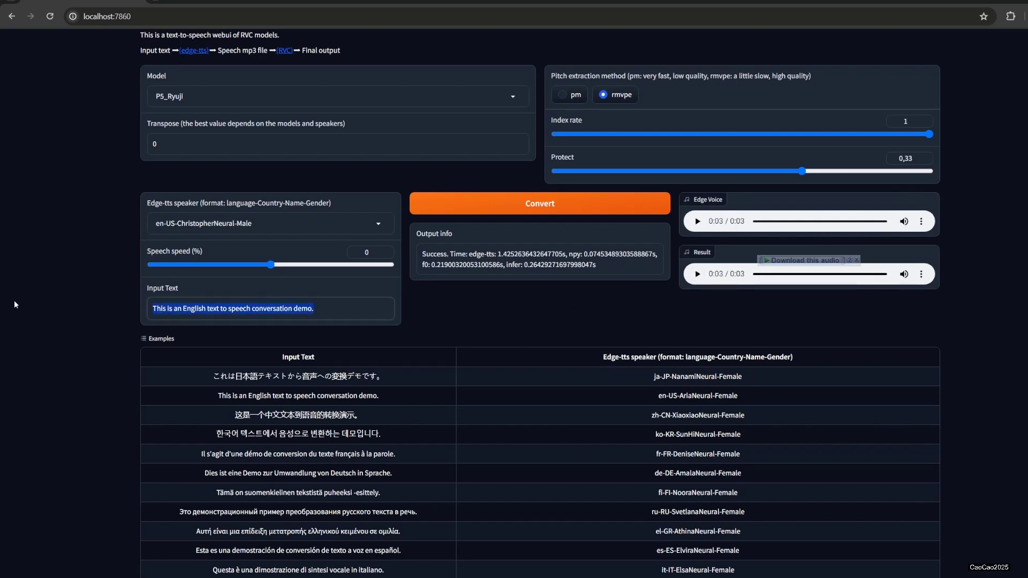
text(This is Caocao2025)
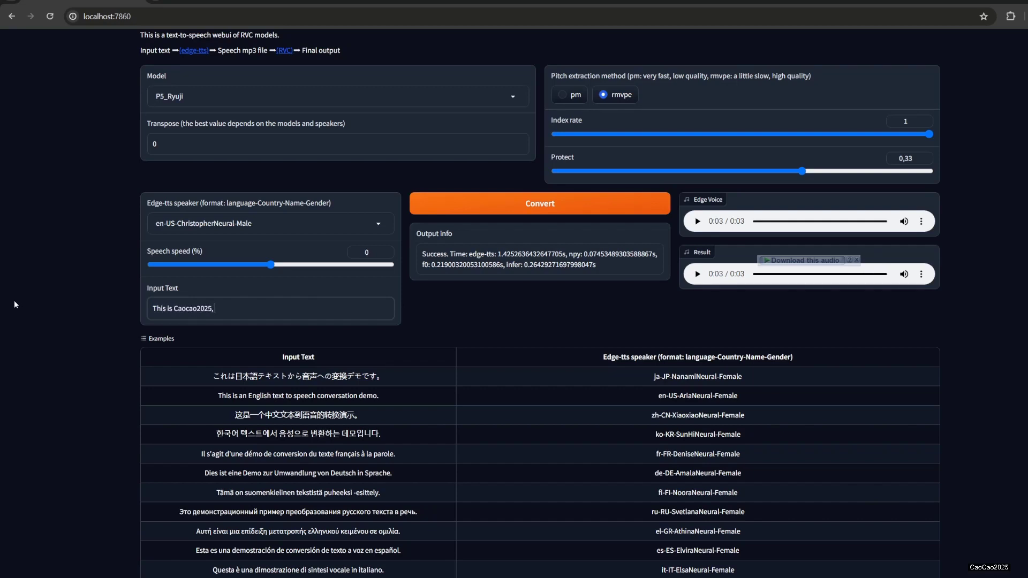
text(, please enjoy the video)
click(519, 210)
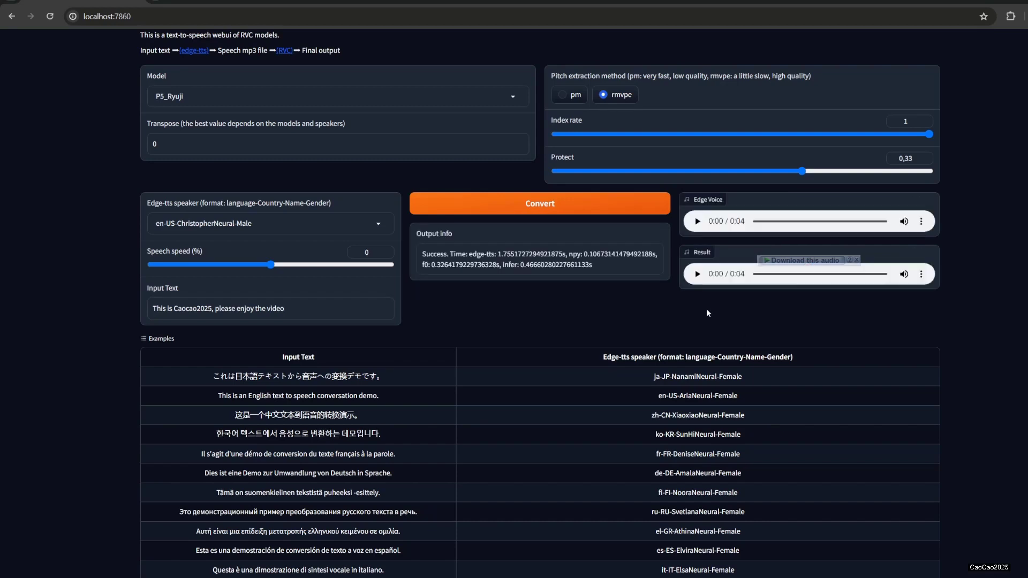
click(697, 274)
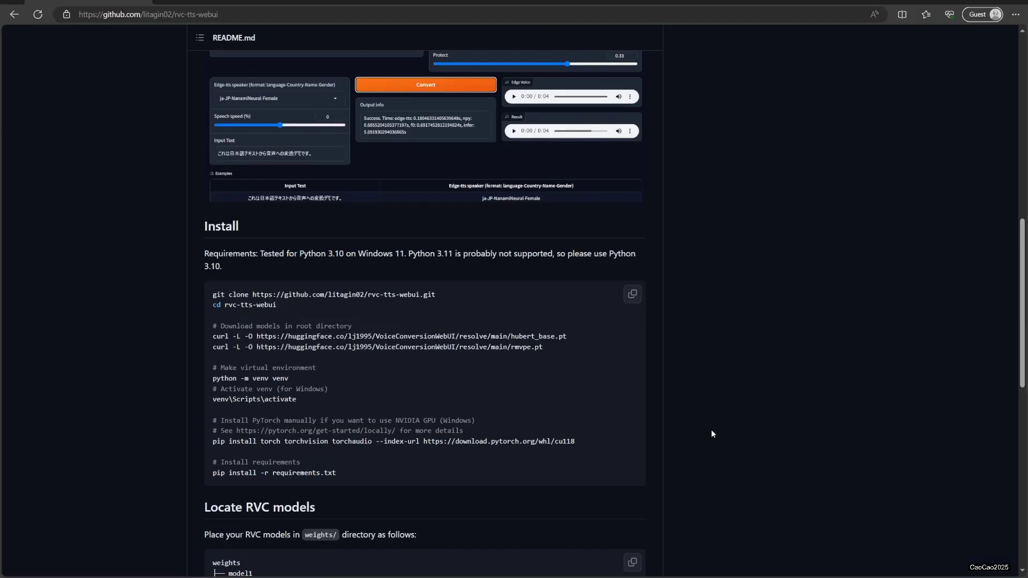
- Scroll the rvc-tts-webui repository page down to the README's Install section
scroll(721, 439, up, 3)
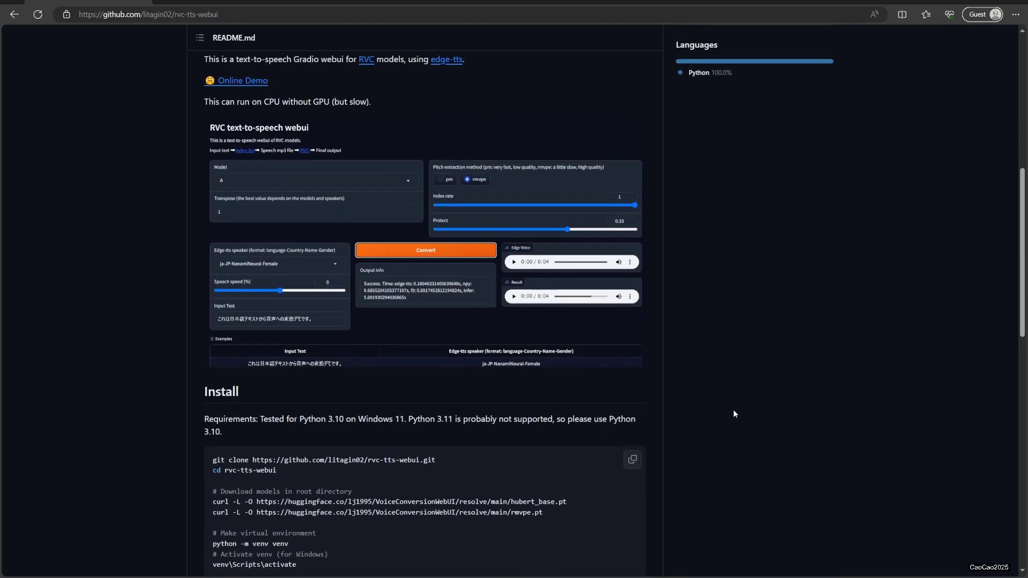
scroll(722, 437, up, 3)
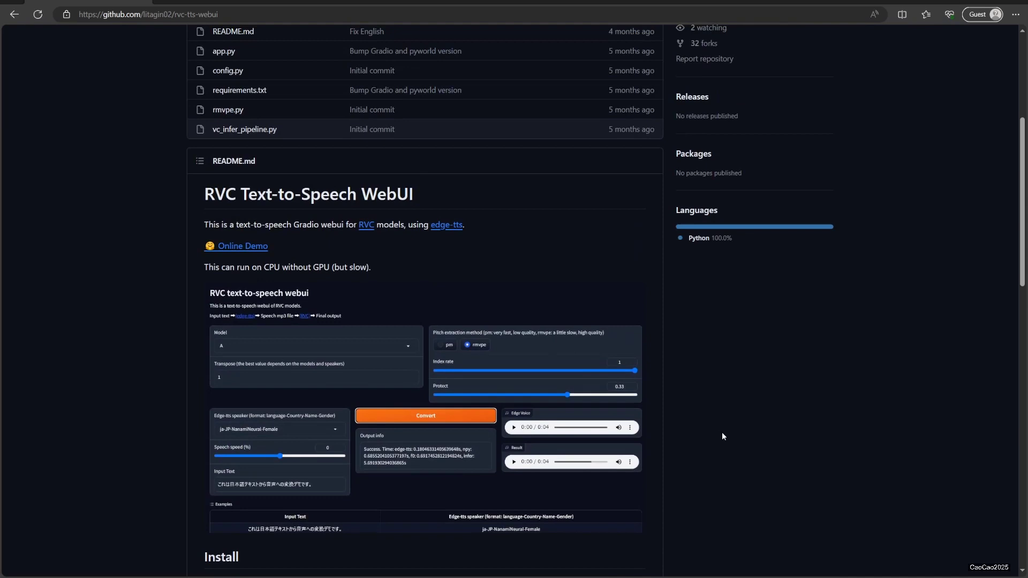
scroll(722, 432, up, 5)
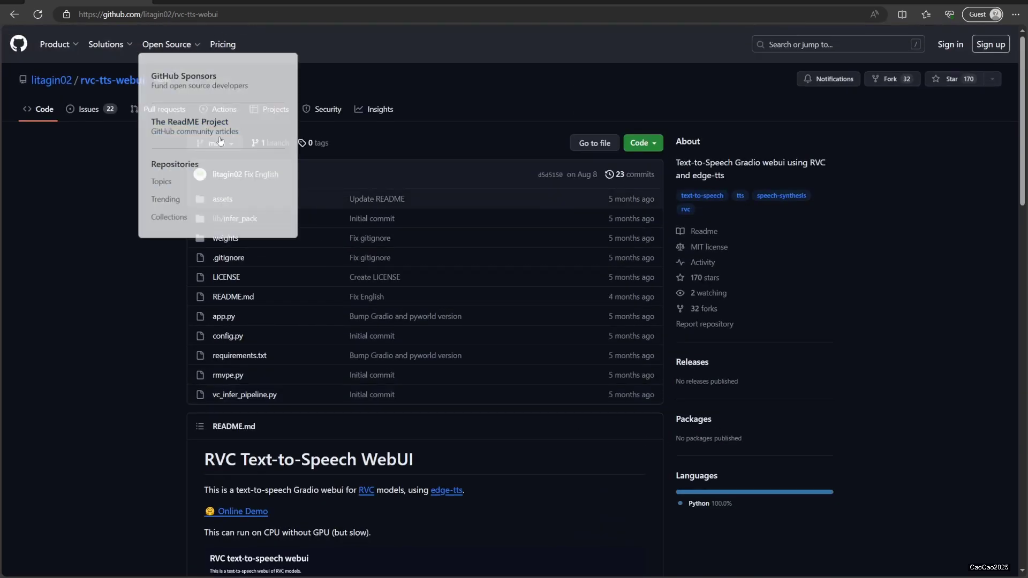
scroll(157, 366, down, 3)
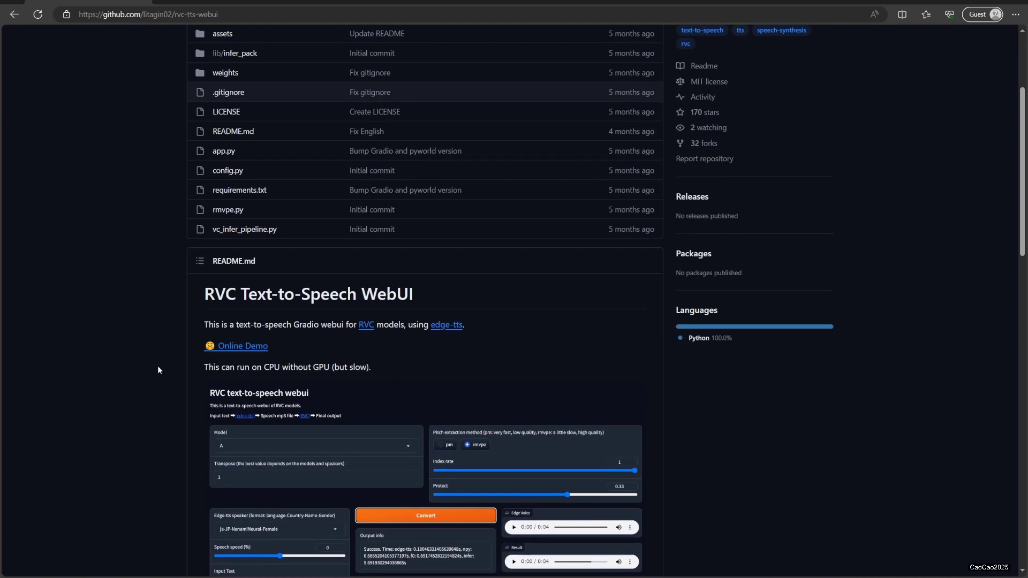
scroll(157, 365, up, 3)
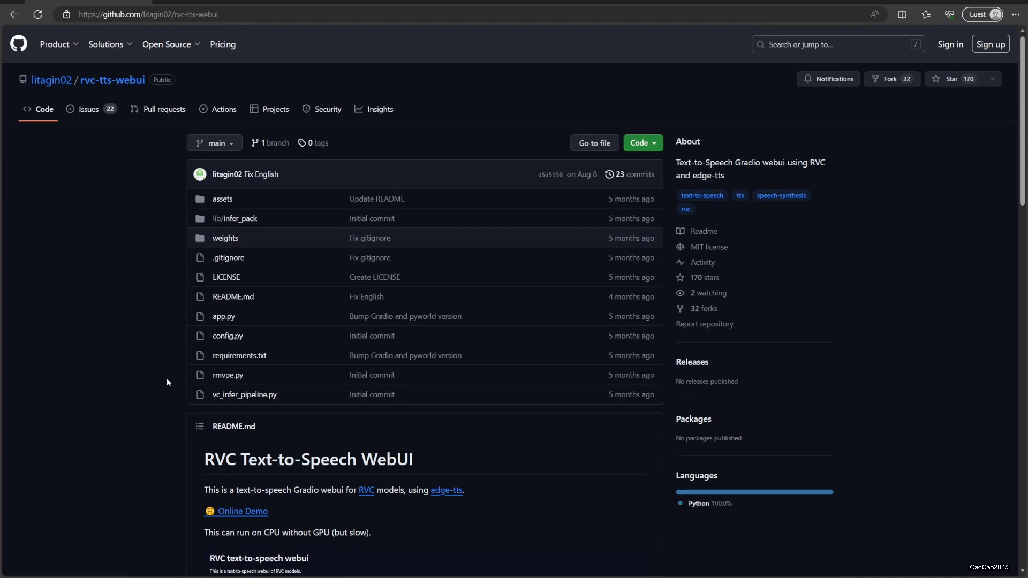
scroll(295, 405, down, 2)
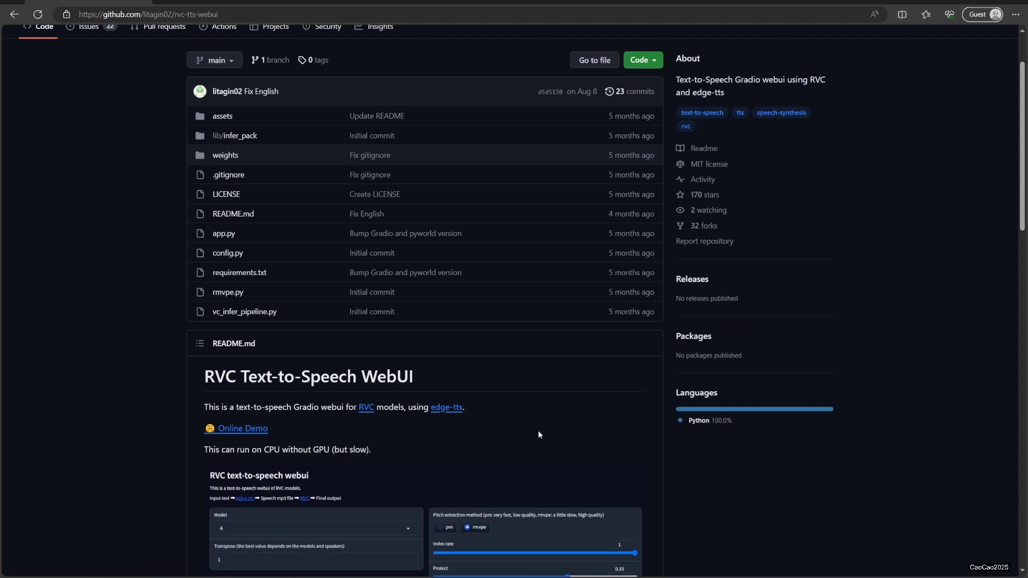
scroll(539, 433, down, 2)
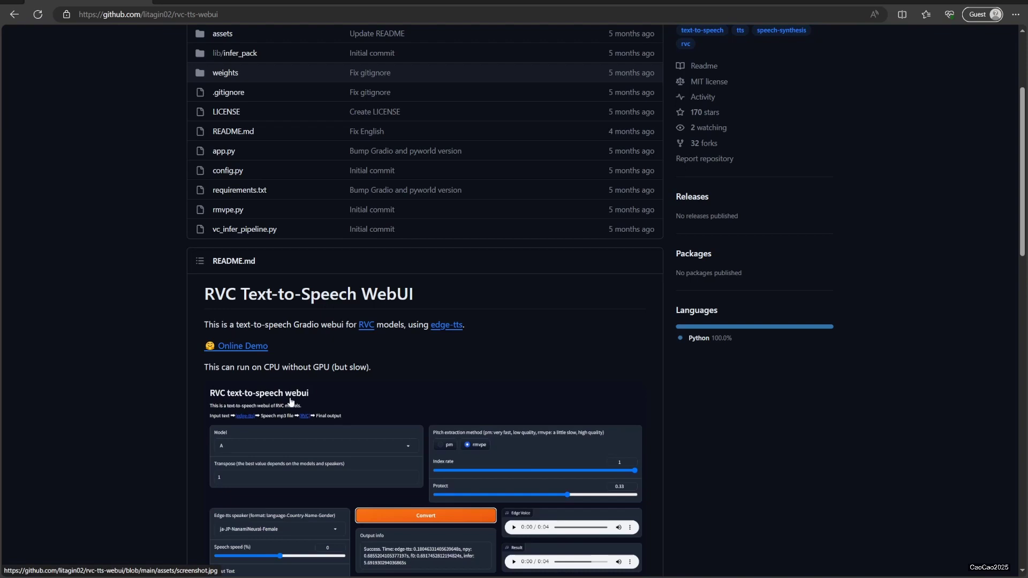
scroll(284, 402, down, 9)
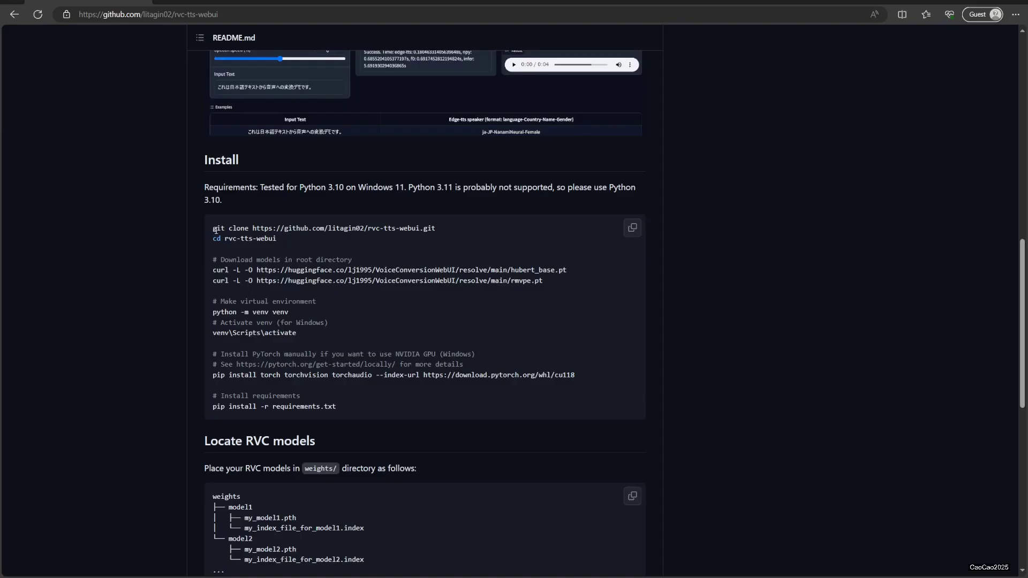
drag(215, 230, 310, 237)
click(319, 245)
- Open a Command Prompt and change into D:\SOFT\rvc-tts-webui-main-ok on drive D
key(super+r)
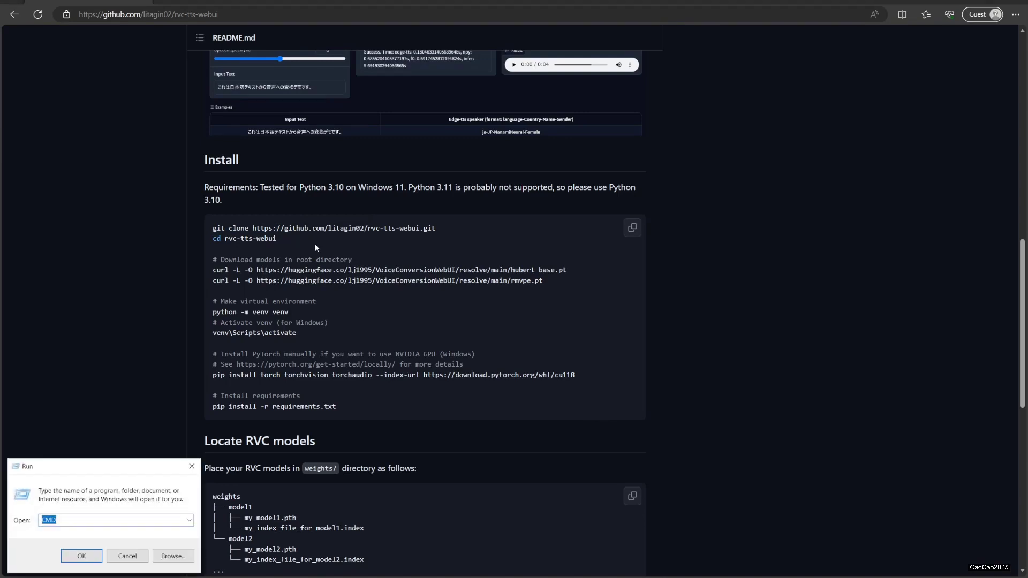
key(Return)
text(cd)
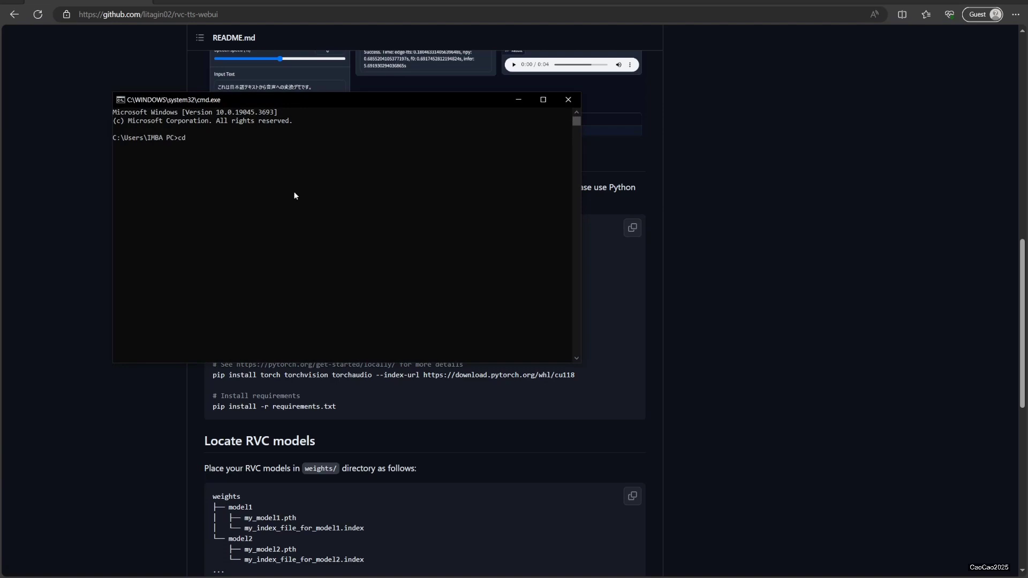
text(D:\SOFT\rvc-tts-webui-main-ok)
key(Return)
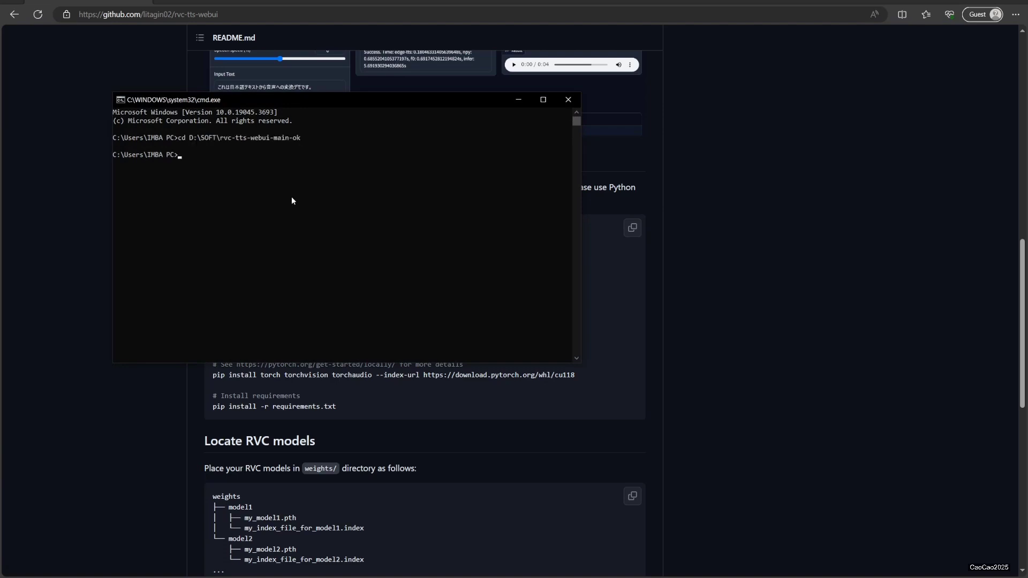
text(d:)
key(Return)
- Copy the git clone line from the README and run it in the prompt
click(595, 282)
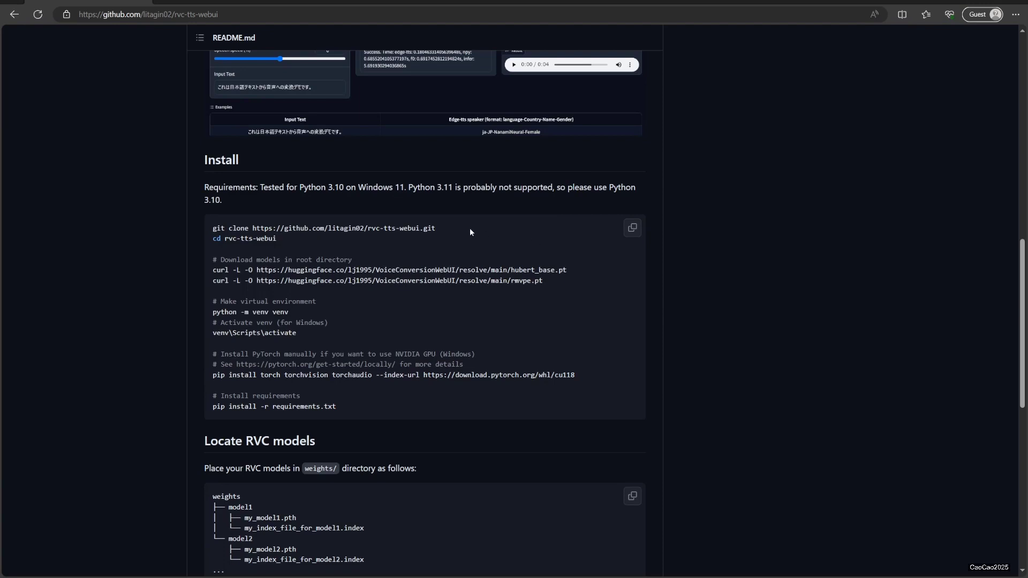
drag(471, 228, 215, 226)
key(super+c)
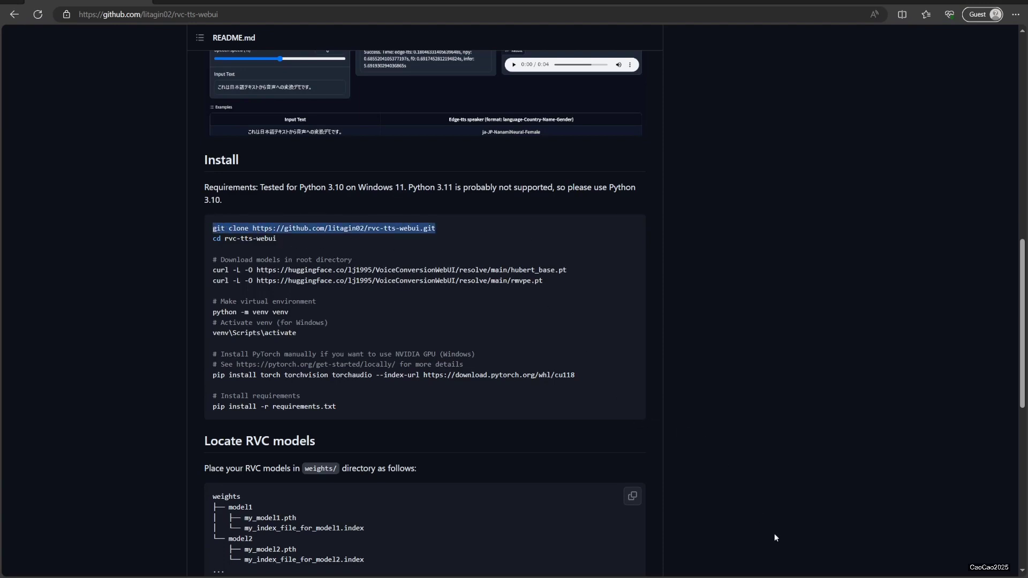
key(alt+Tab)
right_click(367, 254)
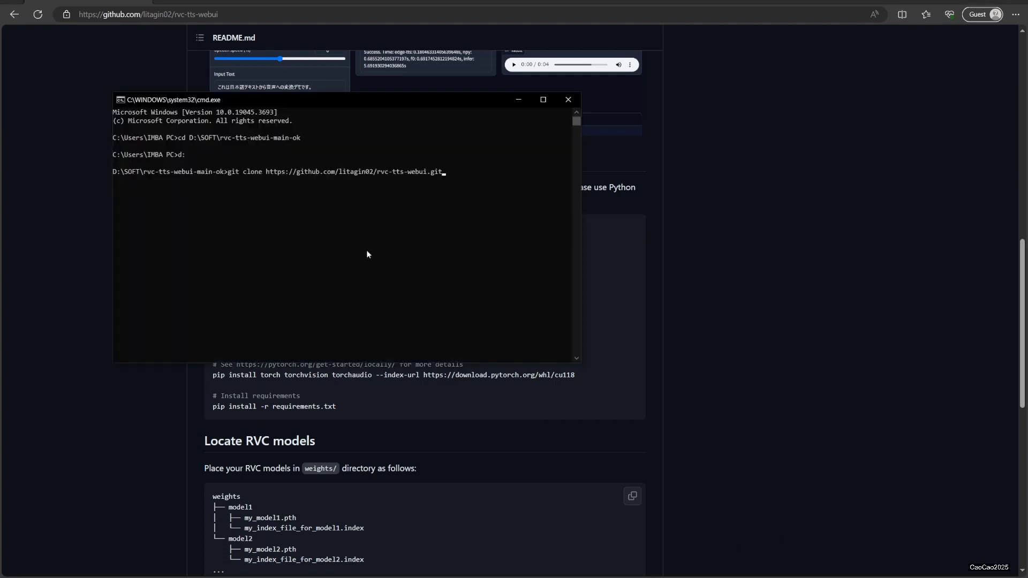
key(Return)
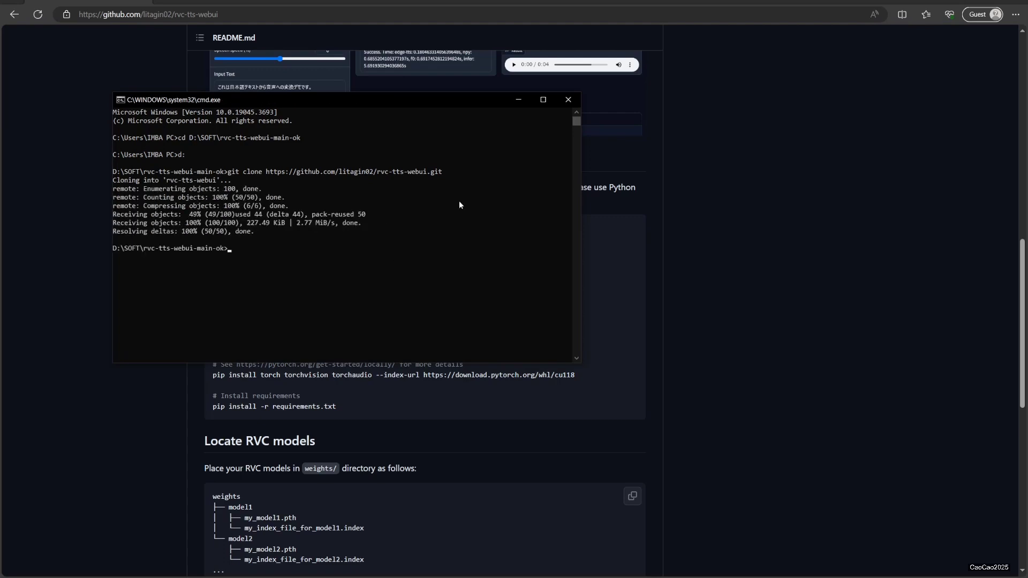
- Copy the README's cd rvc-tts-webui command and run it to enter the cloned folder
click(682, 297)
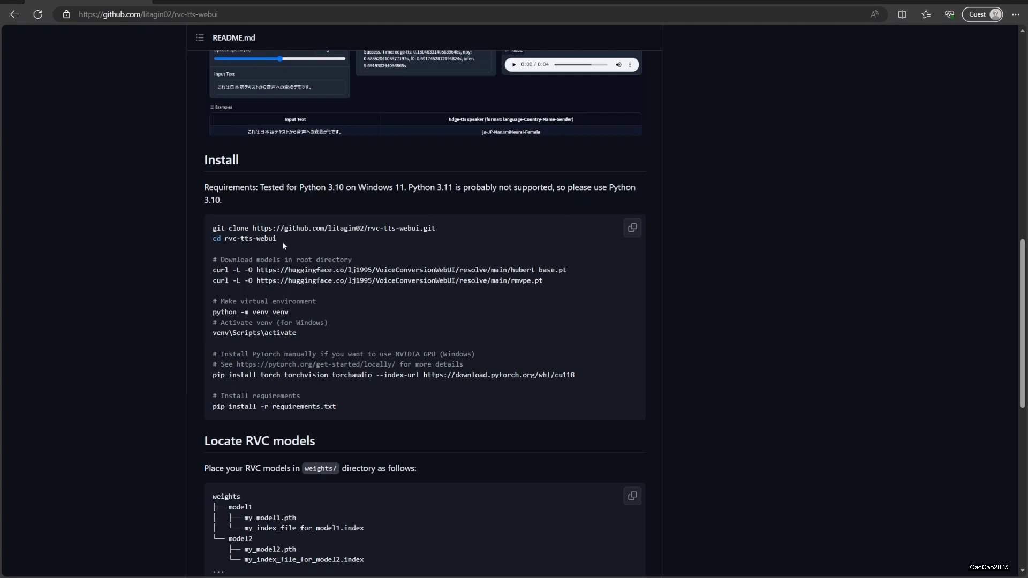
drag(282, 242, 216, 242)
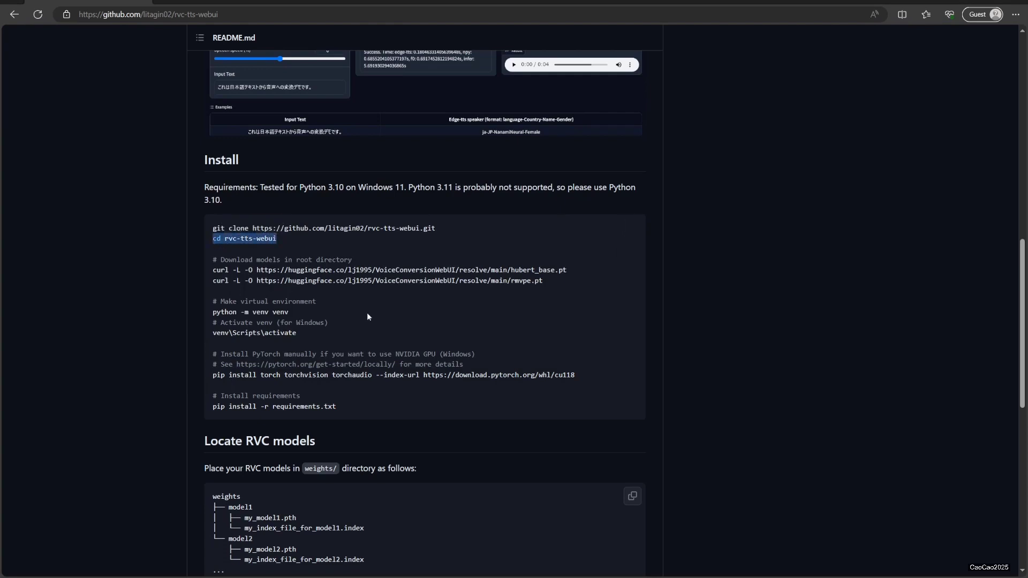
key(alt+Tab)
text(cd rvc-tts-webui)
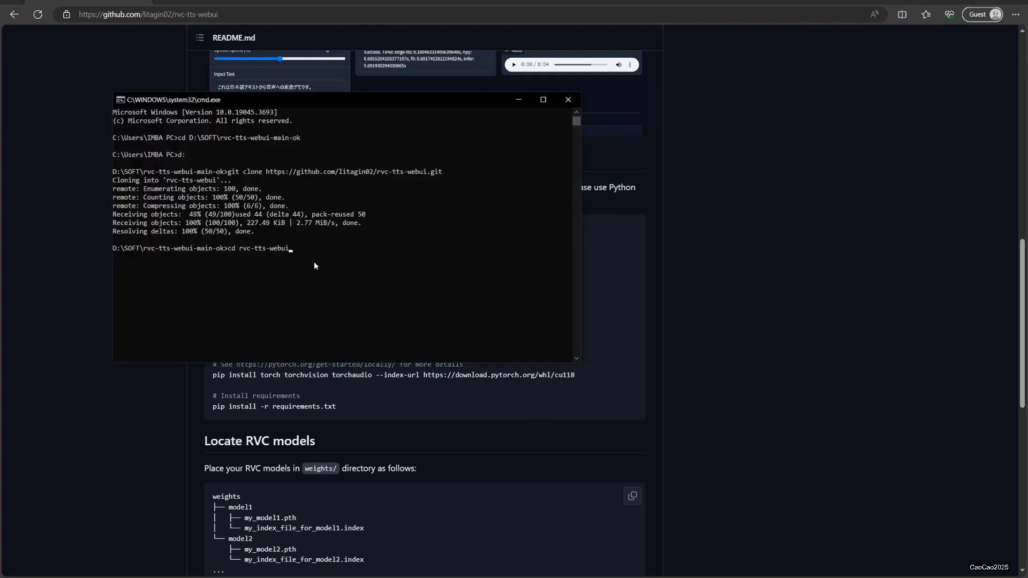
key(Return)
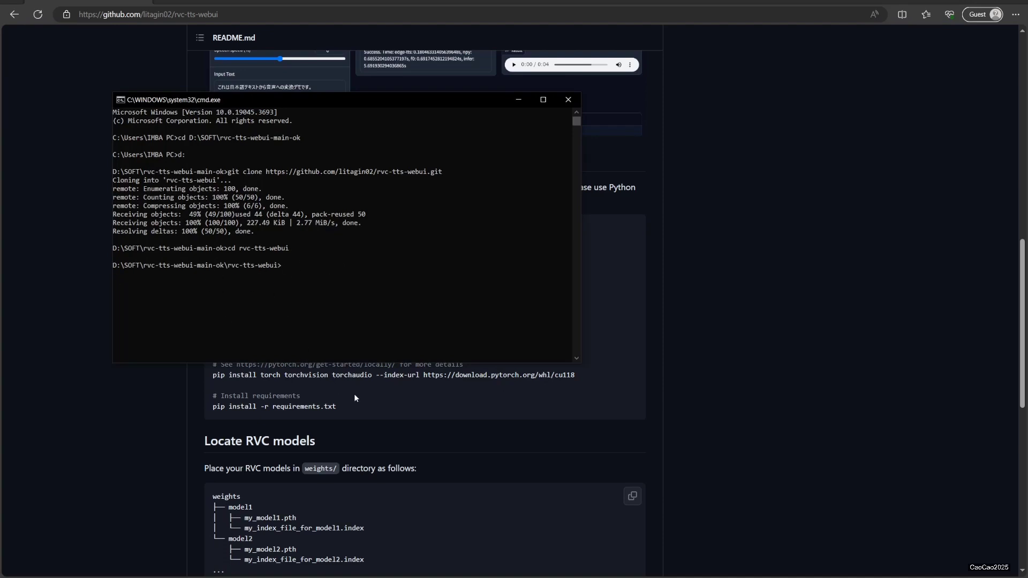
- Create the virtual environment with python -m venv venv
key(alt+Tab)
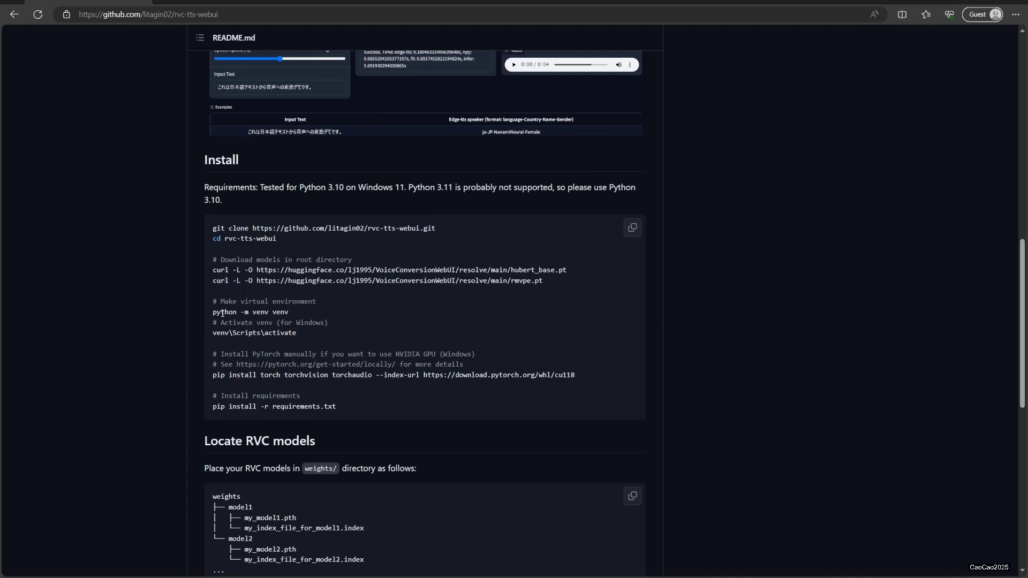
drag(214, 313, 290, 313)
key(ctrl+c)
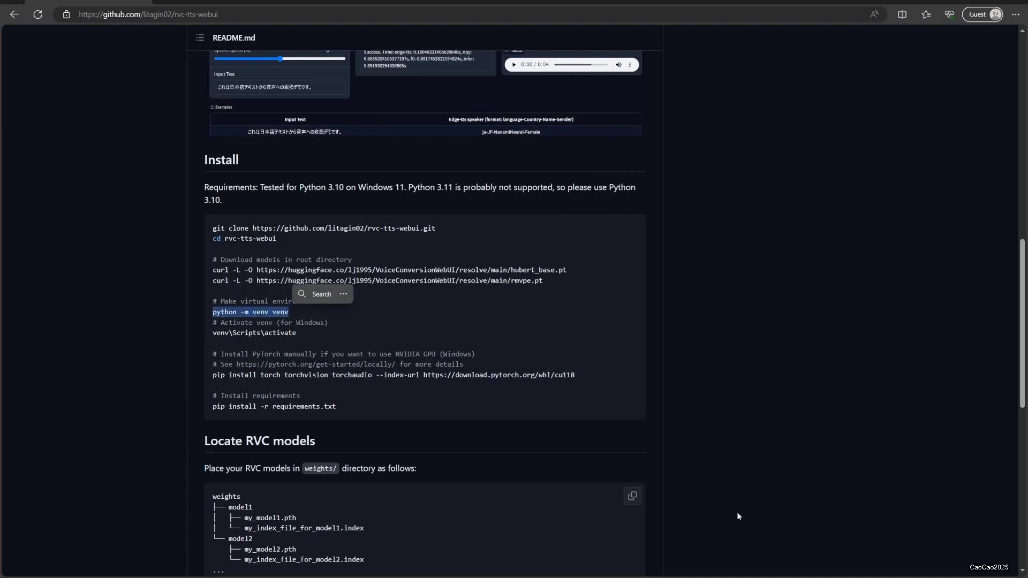
key(alt+Tab)
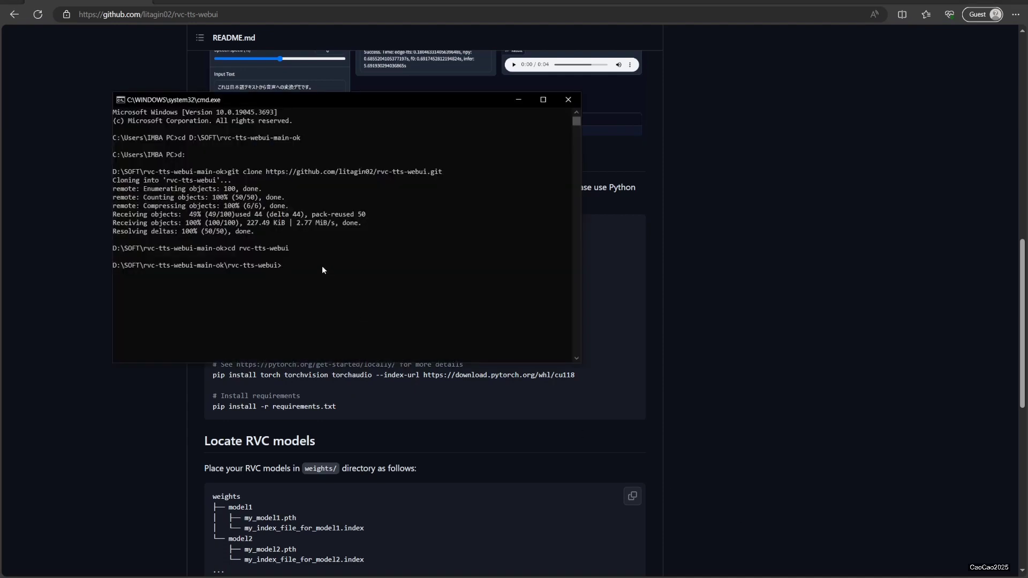
key(ctrl+v)
key(Return)
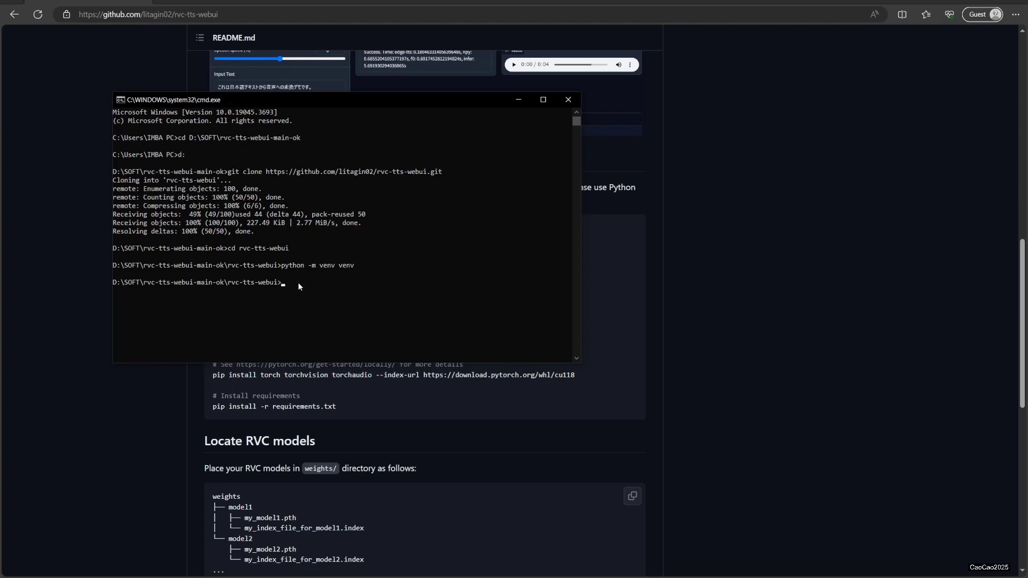
- Activate the environment with venv\Scripts\activate copied from the README
click(335, 394)
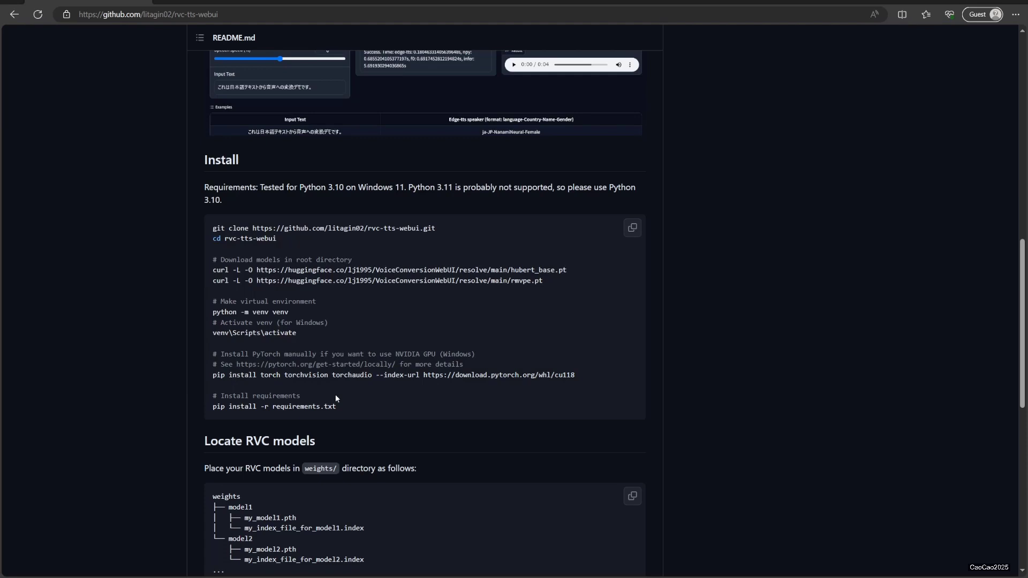
drag(213, 335, 296, 334)
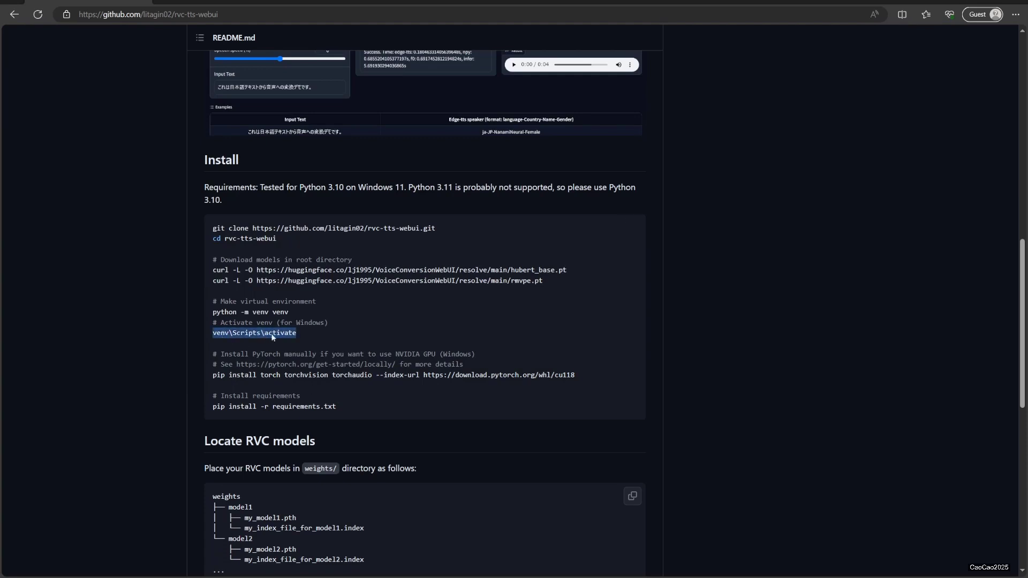
key(ctrl+c)
key(alt+Tab)
key(ctrl+v)
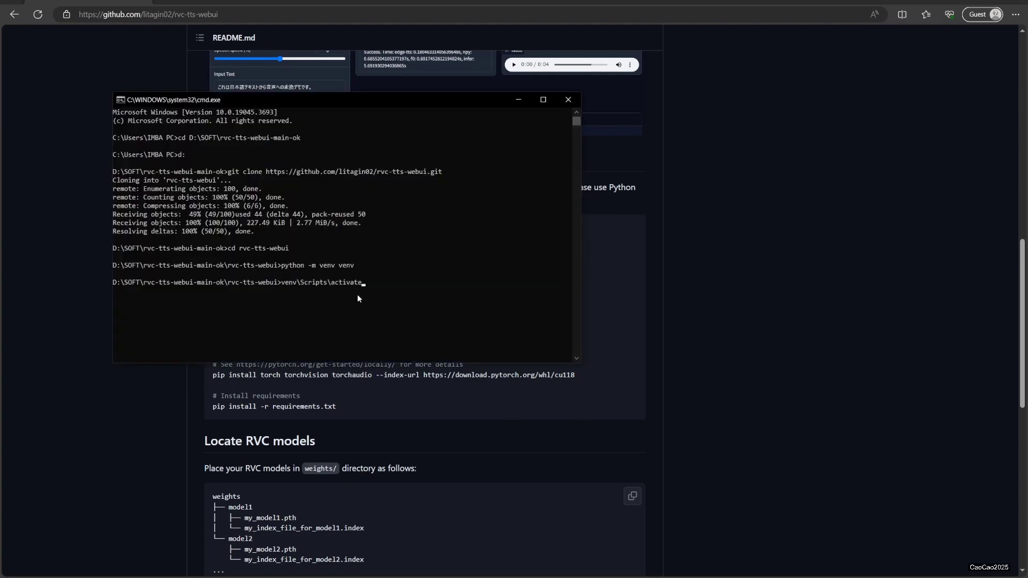
key(Return)
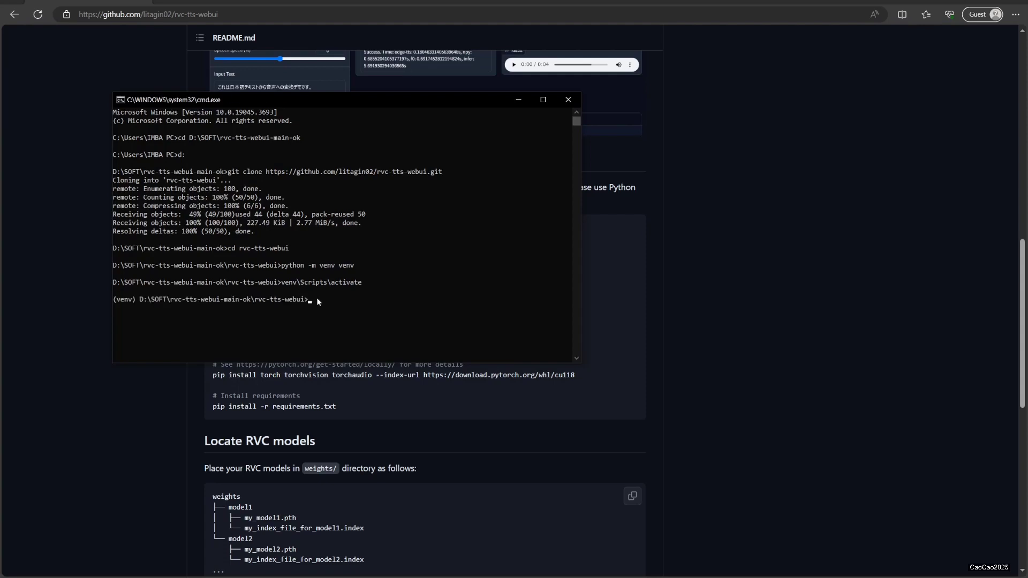
click(356, 410)
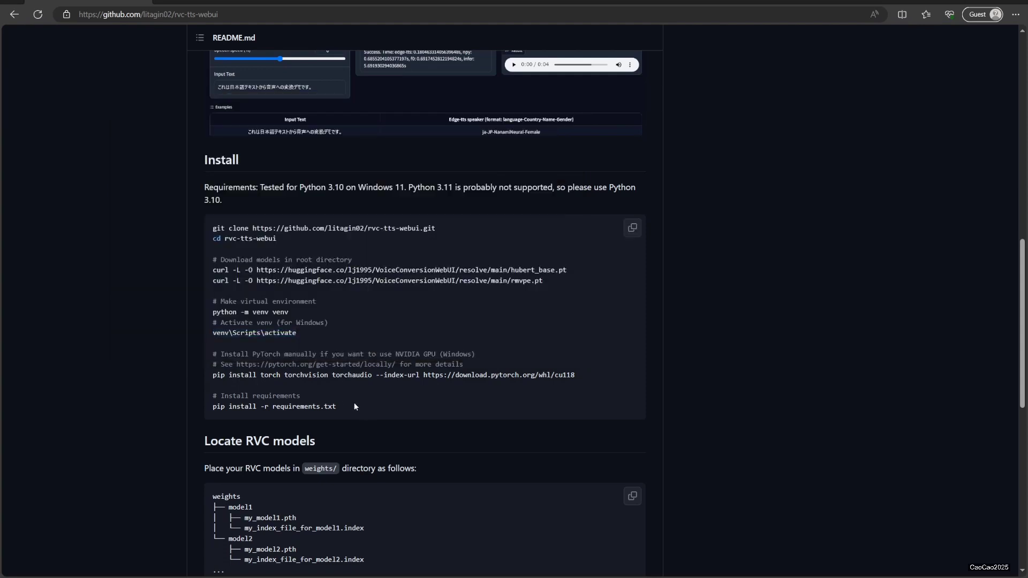
drag(218, 374, 574, 375)
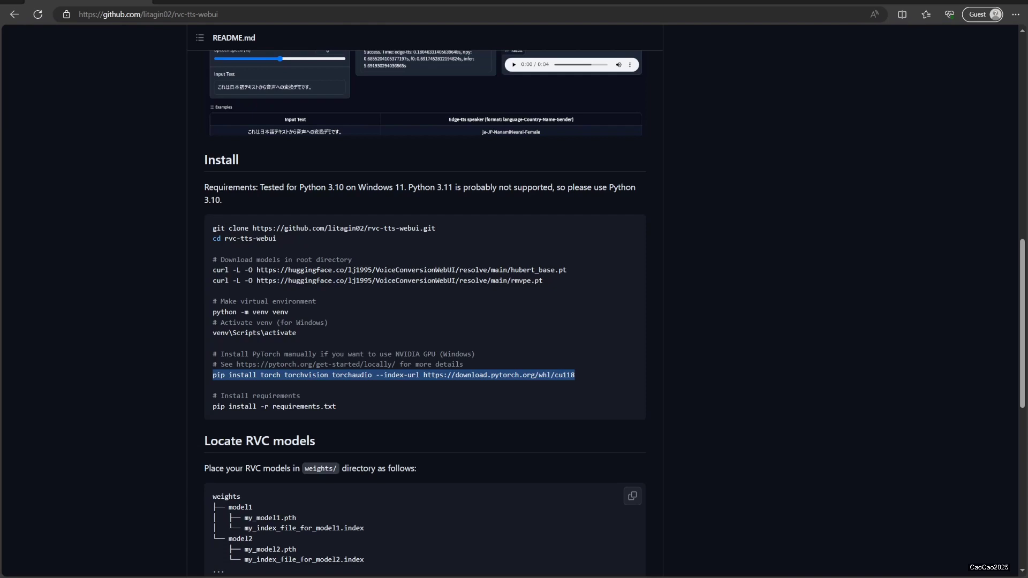
- Run pip install torch torchvision torchaudio with the cu118 index URL in the venv
key(alt+Tab)
key(ctrl+v)
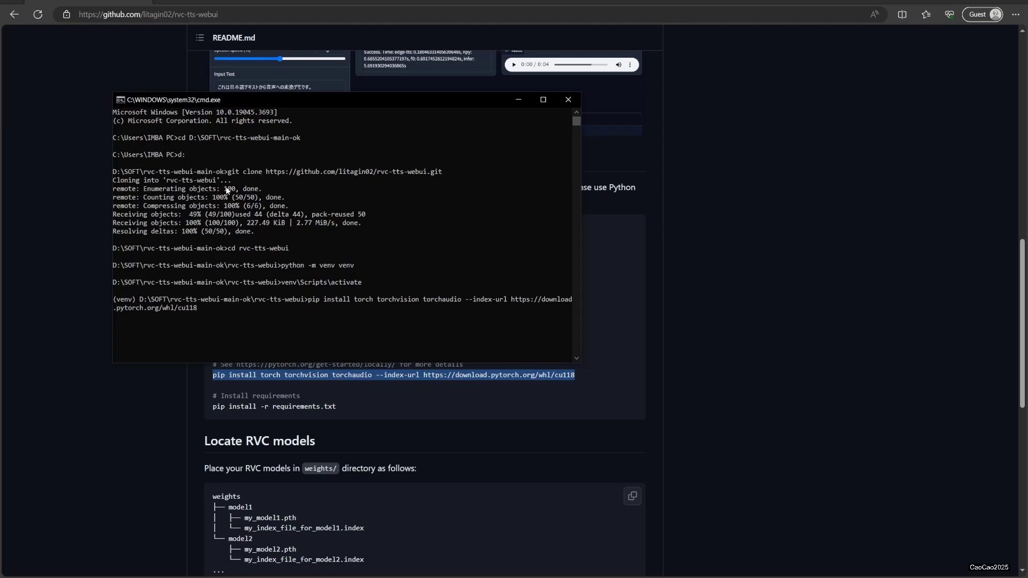
key(Return)
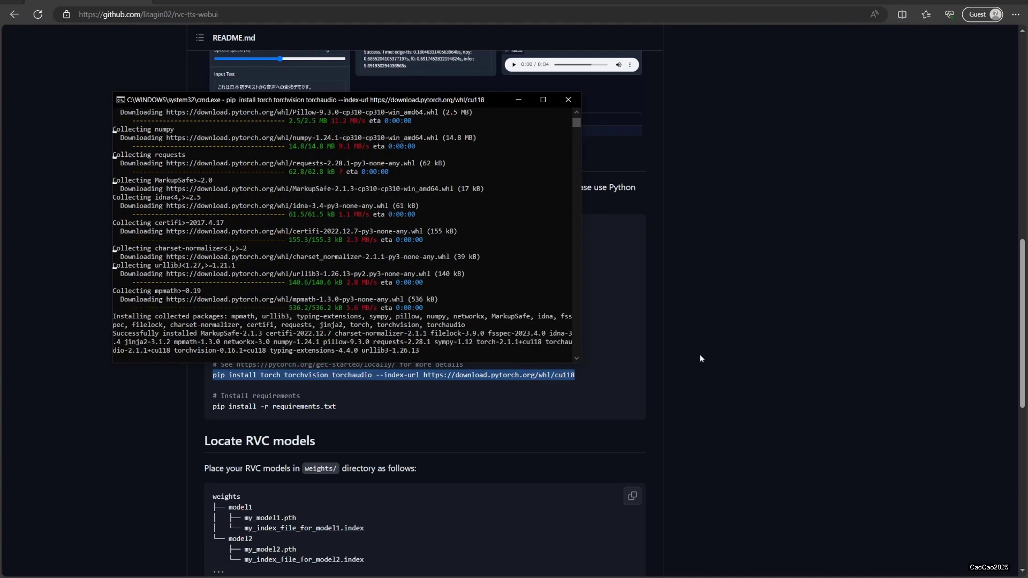
- Run pip install -r requirements.txt, copied from the README, in the activated venv
text(venv\Scripts\activate)
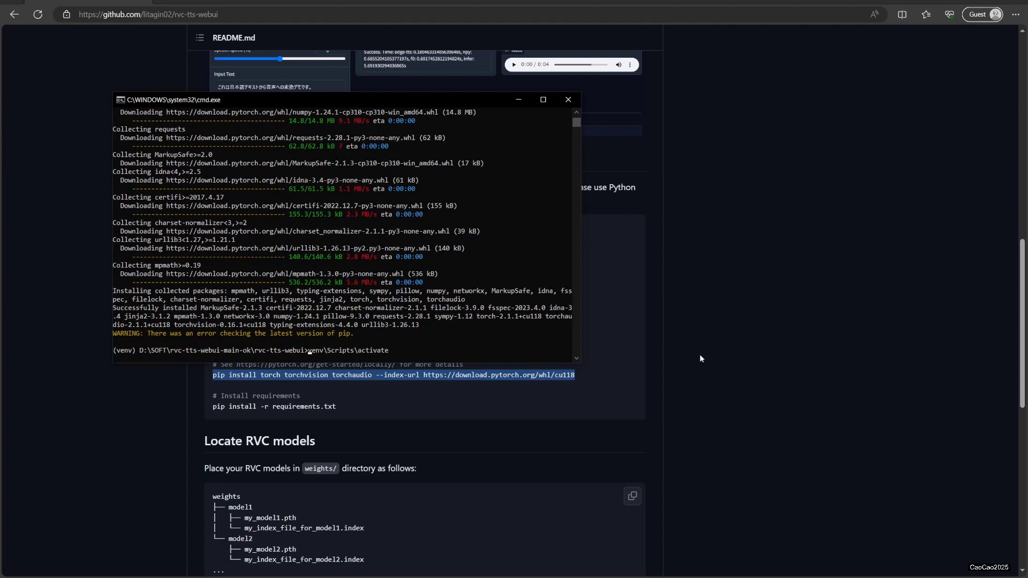
click(699, 358)
drag(338, 407, 212, 407)
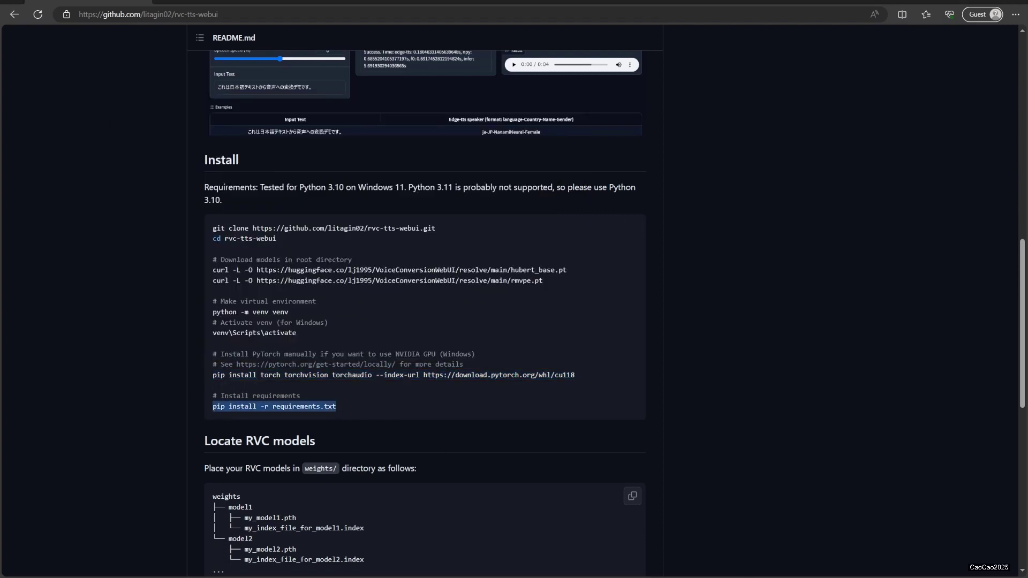
click(802, 565)
right_click(388, 339)
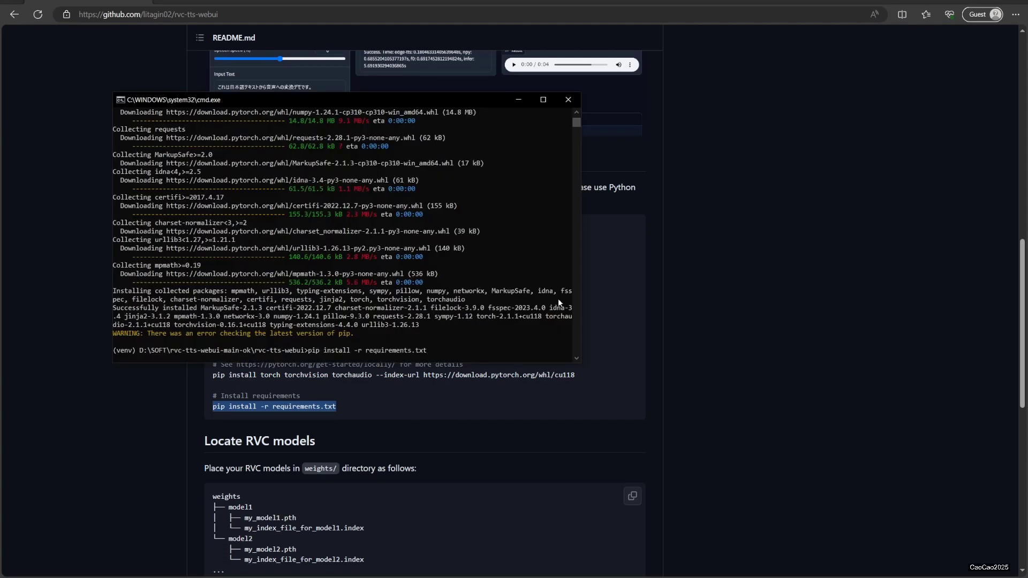
key(Return)
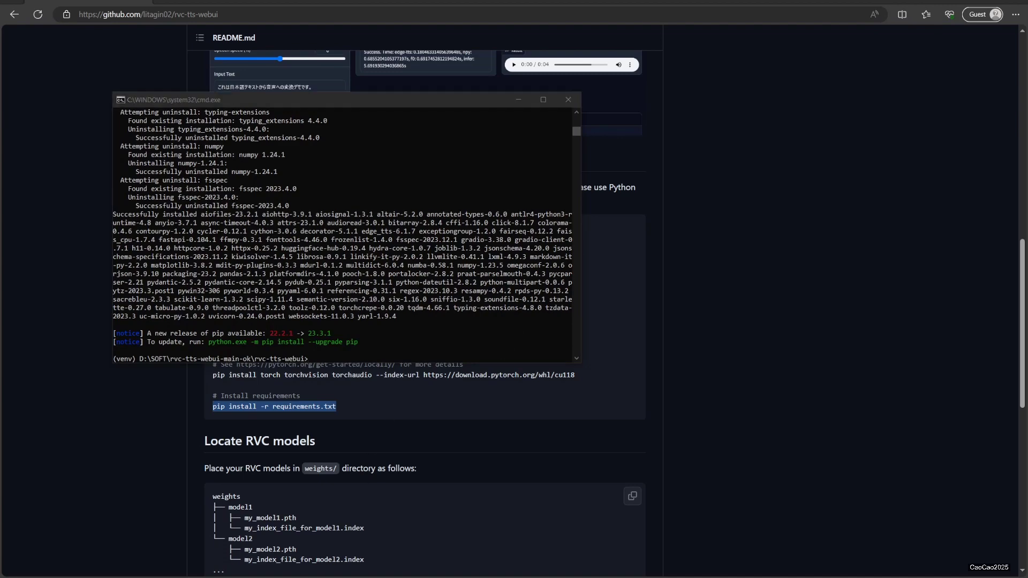
key(alt+Tab)
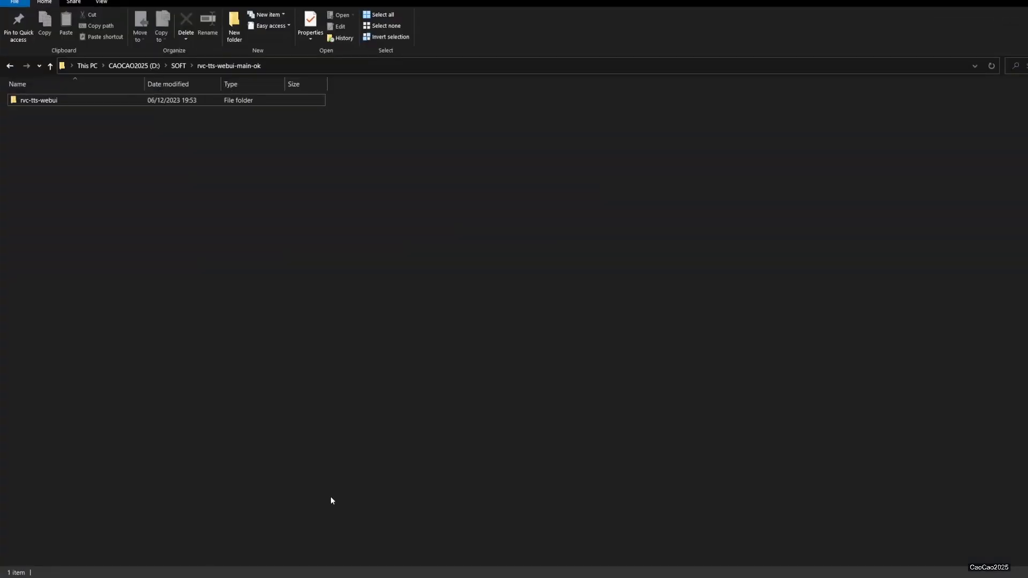
- Paste the P5_Ryuji and P5_FutabaSakuraEN model folders into rvc-tts-webui\weights
double_click(57, 101)
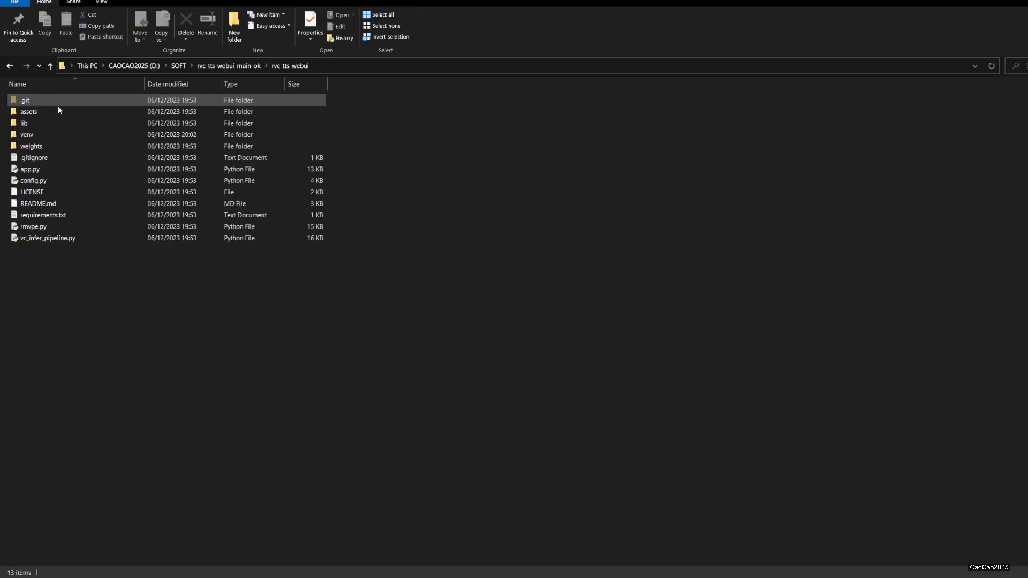
double_click(66, 146)
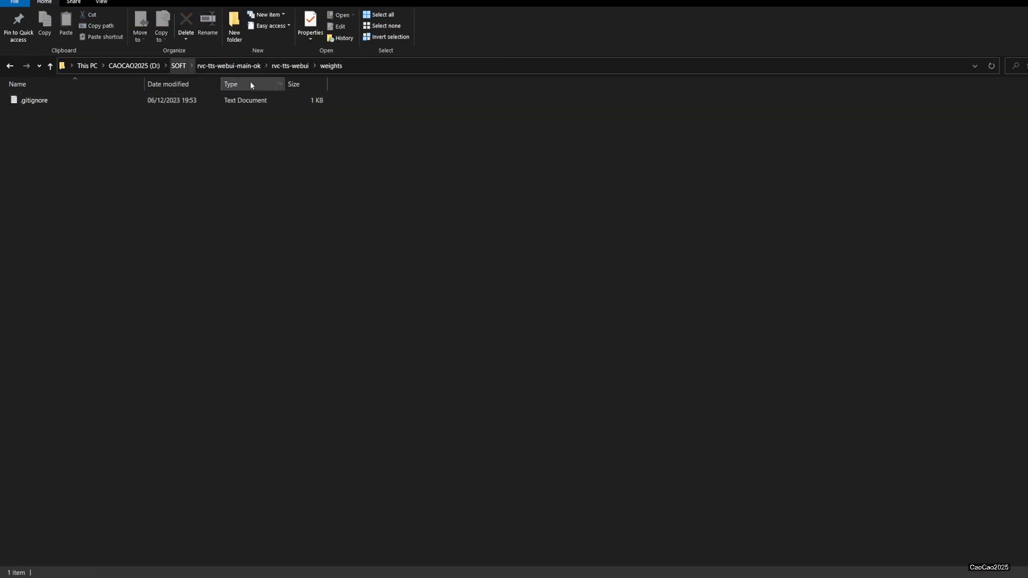
click(275, 67)
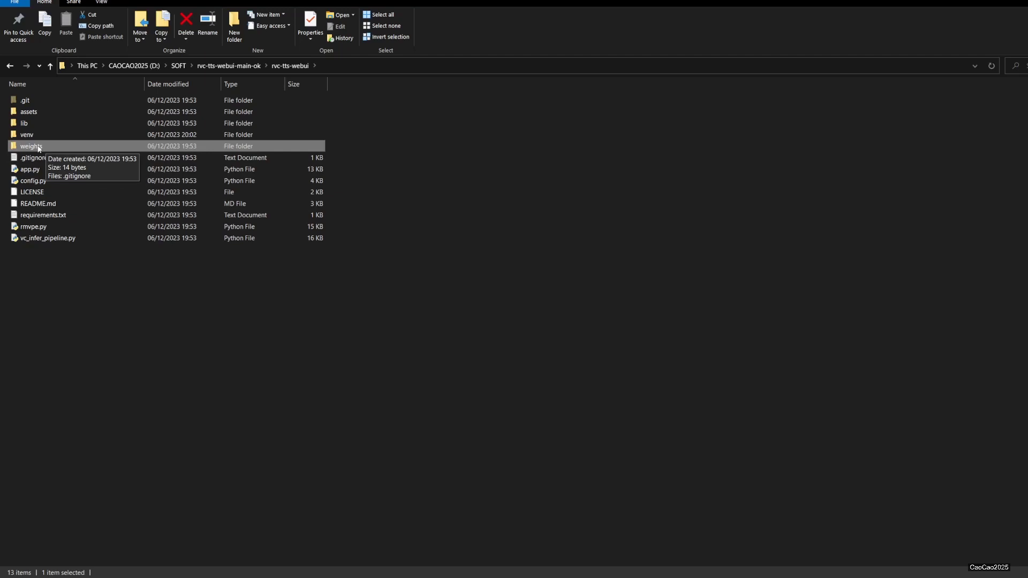
double_click(41, 148)
key(ctrl+v)
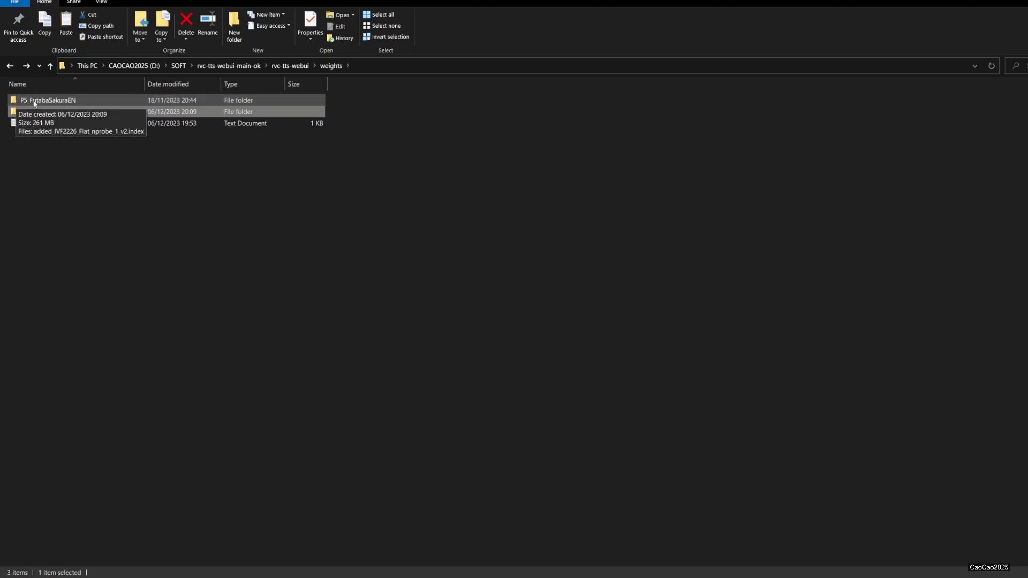
- Check that P5_Ryuji and P5_FutabaSakuraEN each contain their .pth and .index files
double_click(37, 112)
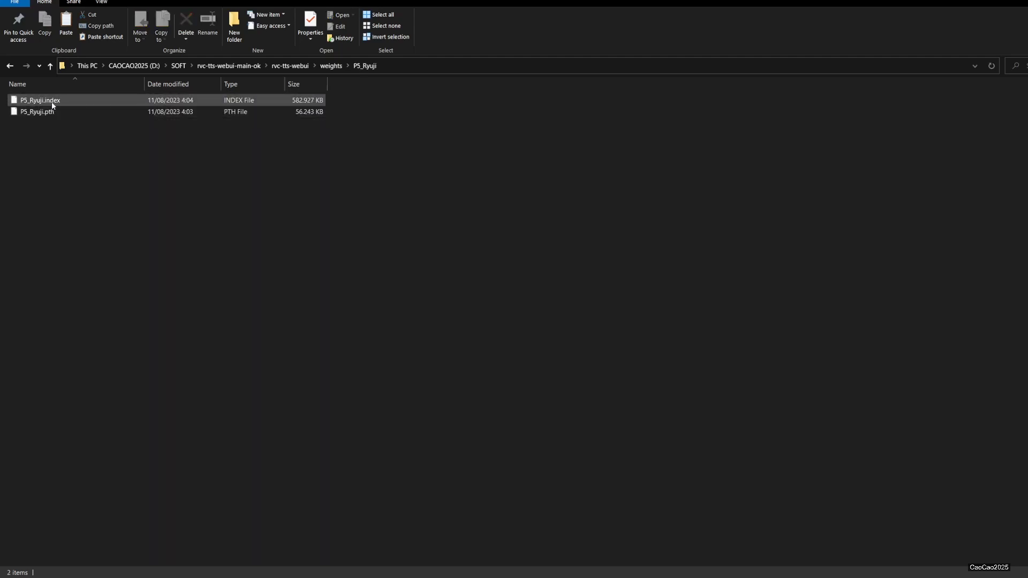
click(330, 66)
double_click(91, 101)
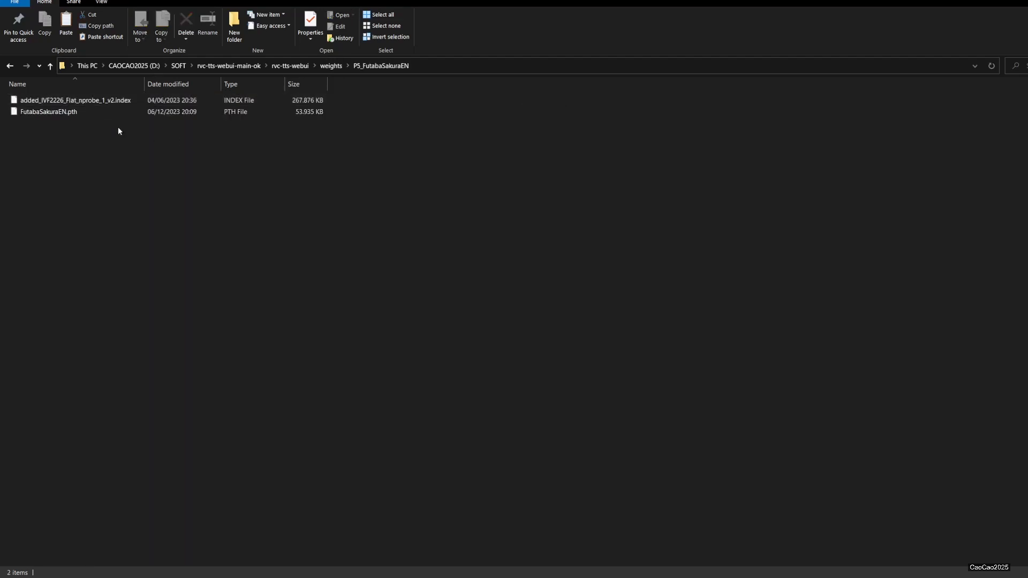
click(330, 67)
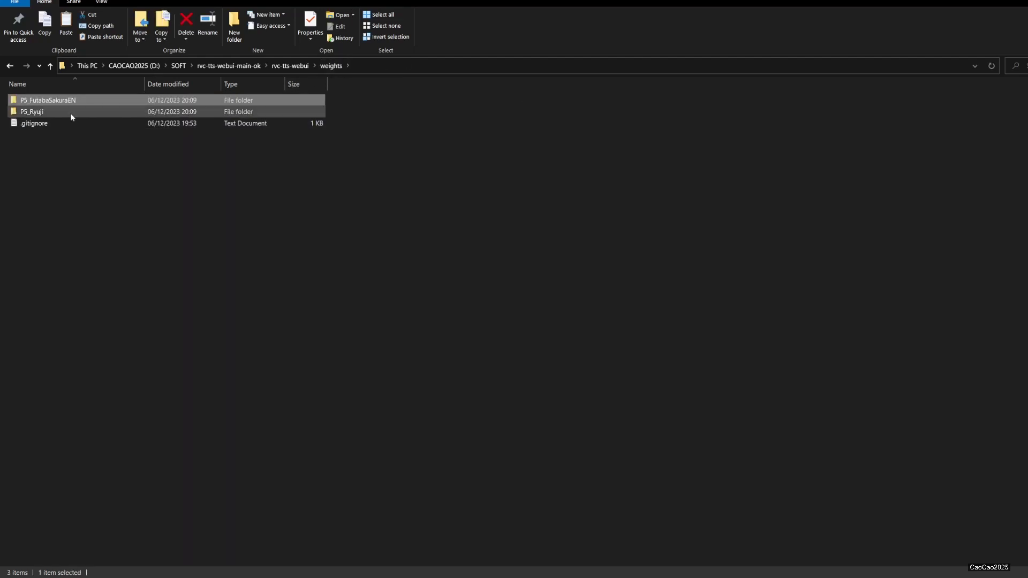
mouse_move(80, 111)
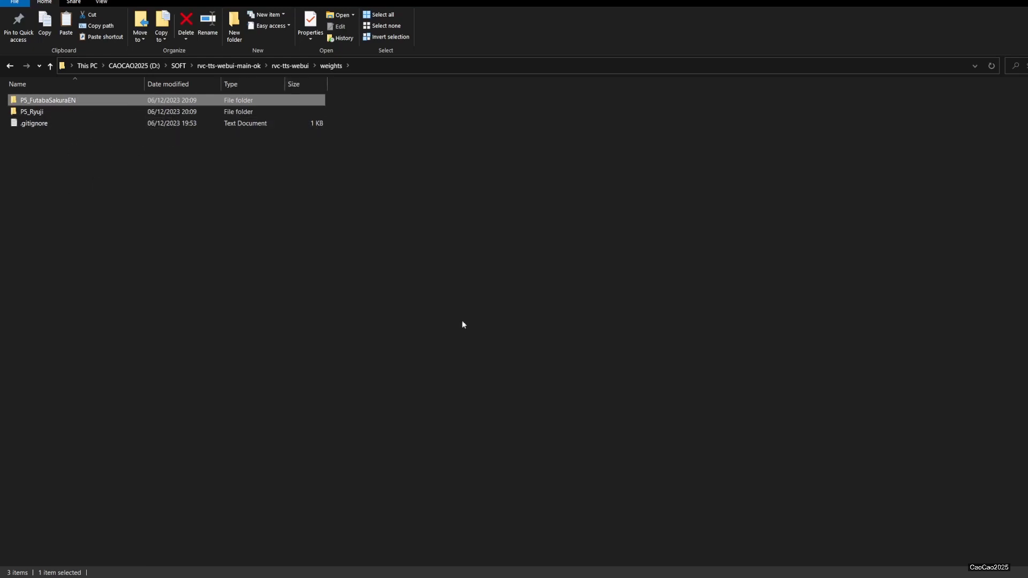
- Close the old command window and copy the rvc-tts-webui folder path from File Explorer
key(alt+Tab)
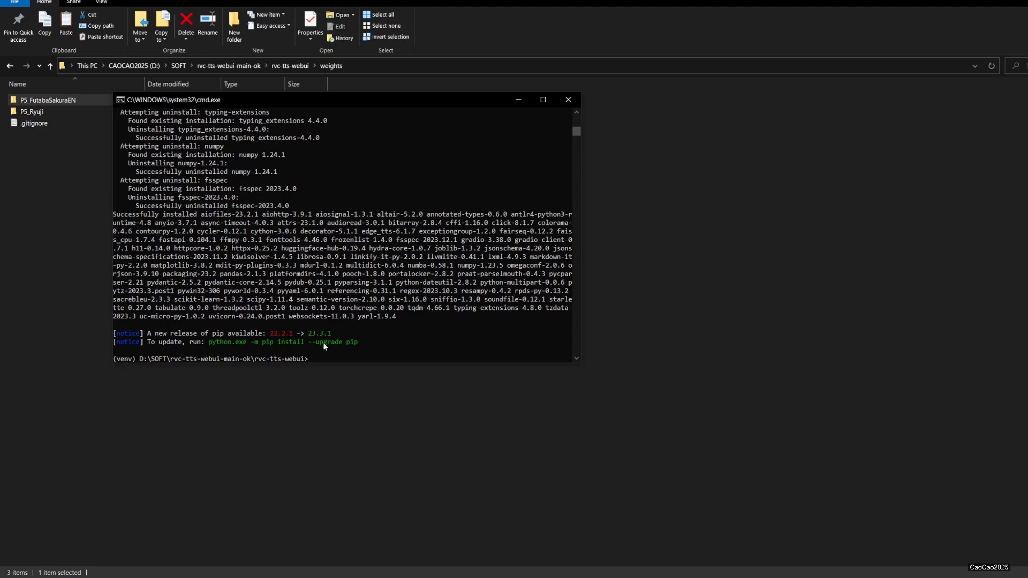
key(Return)
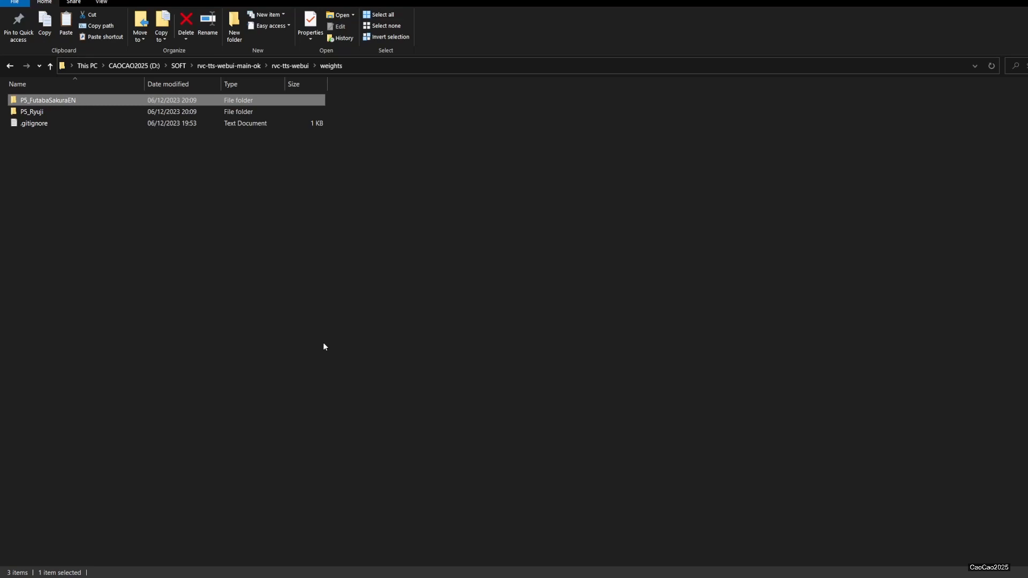
click(324, 344)
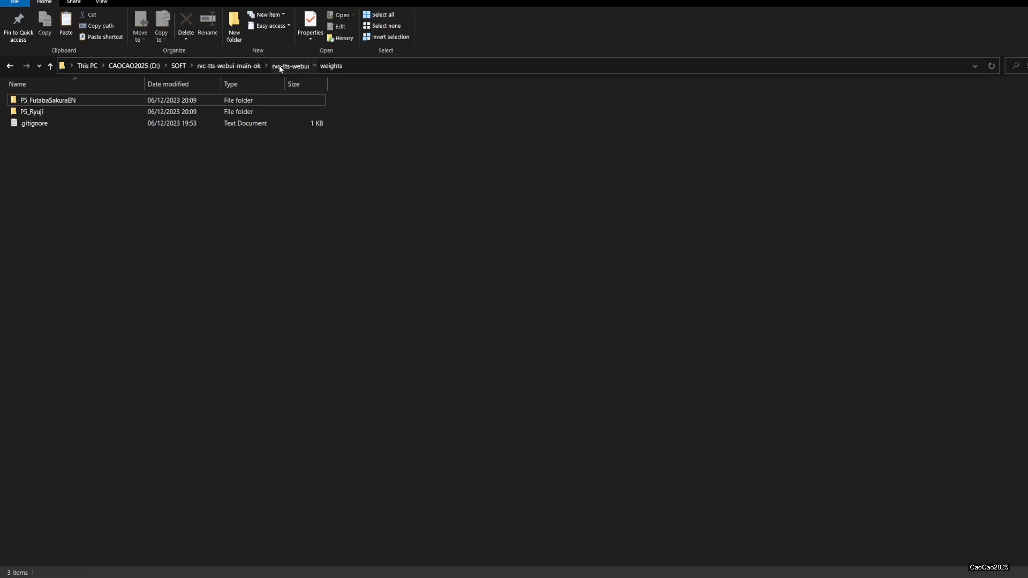
click(279, 65)
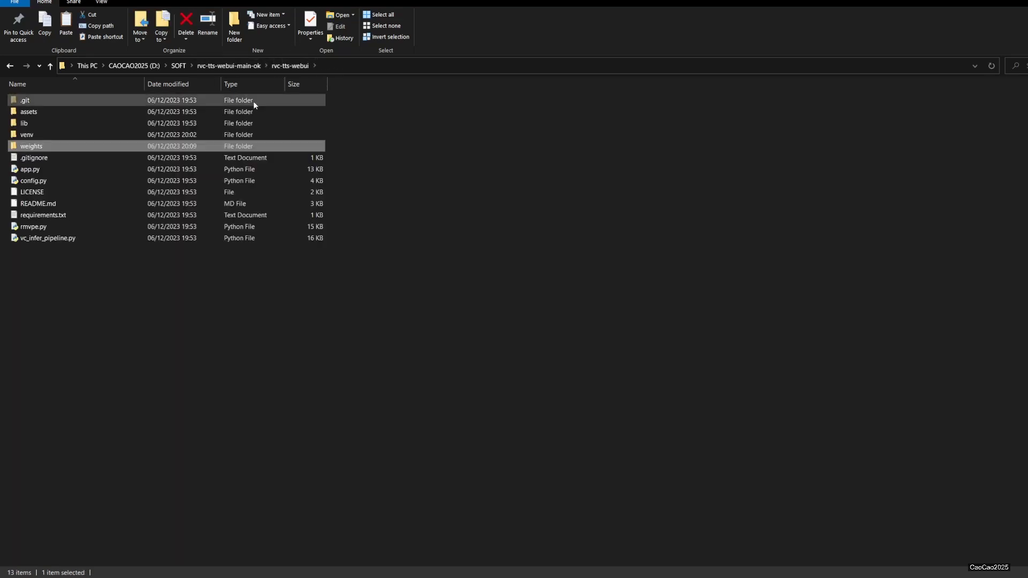
click(338, 69)
key(ctrl+c)
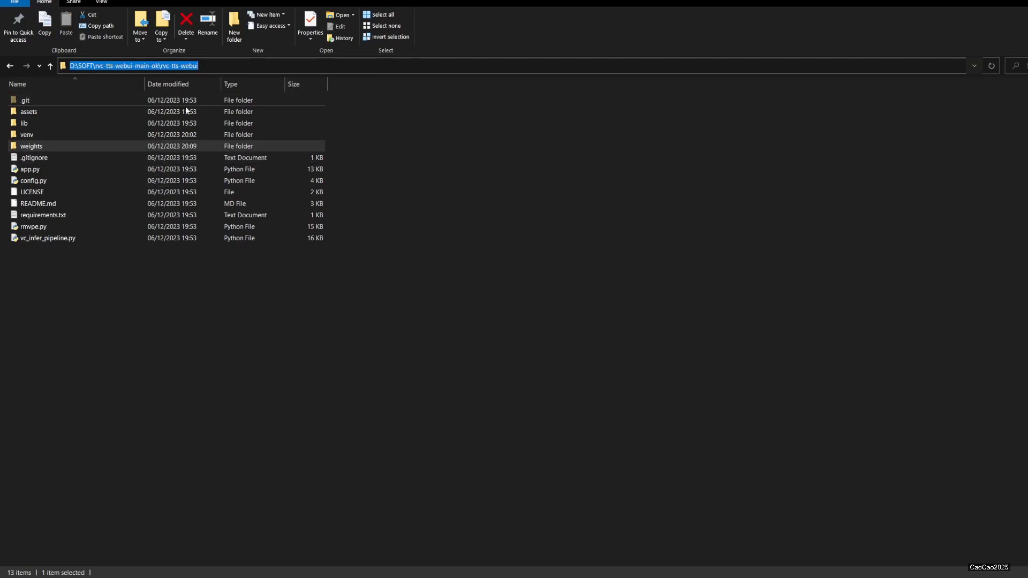
click(41, 171)
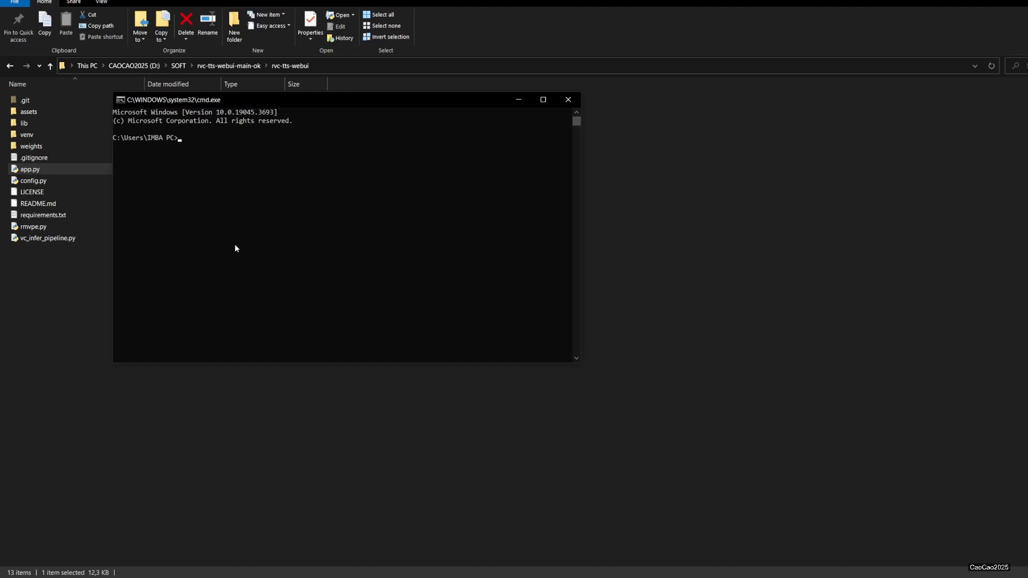
- cd to the project folder on D:, run venv\Scripts\activate, then start python app.py
text(cd)
key(ctrl+v)
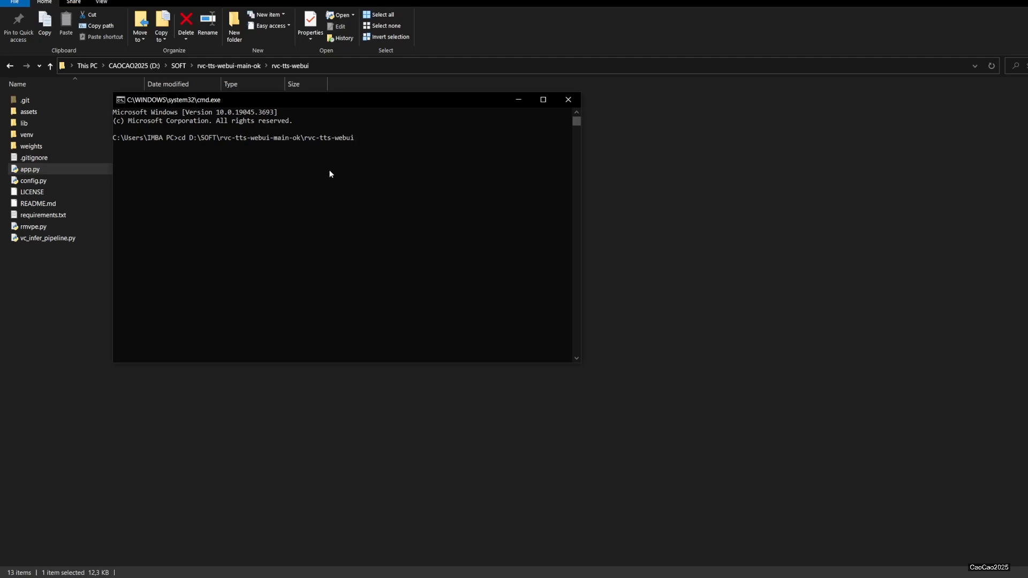
key(Return)
text(d:)
key(Return)
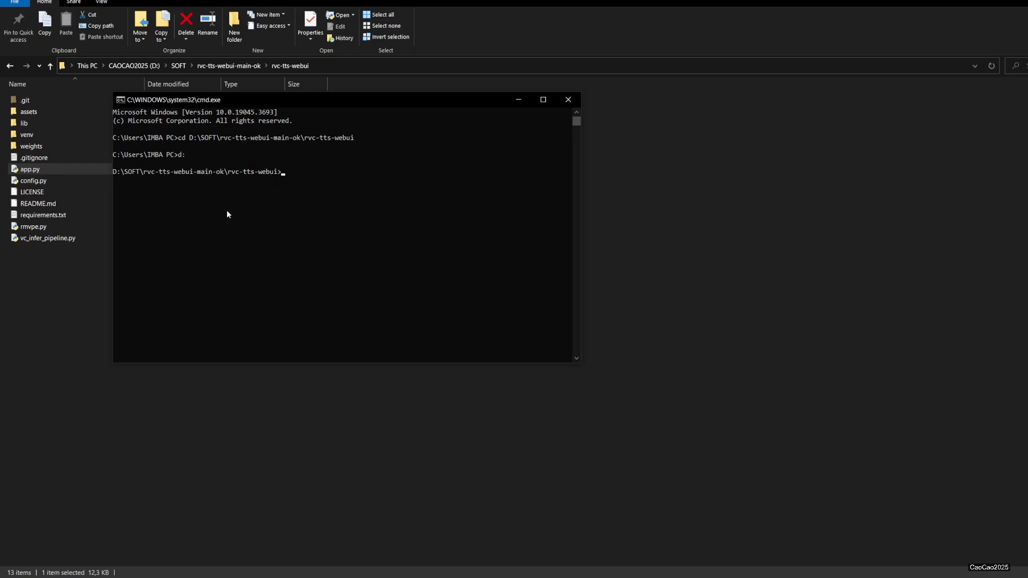
text(venv\Scripts\activate)
key(Return)
text(python)
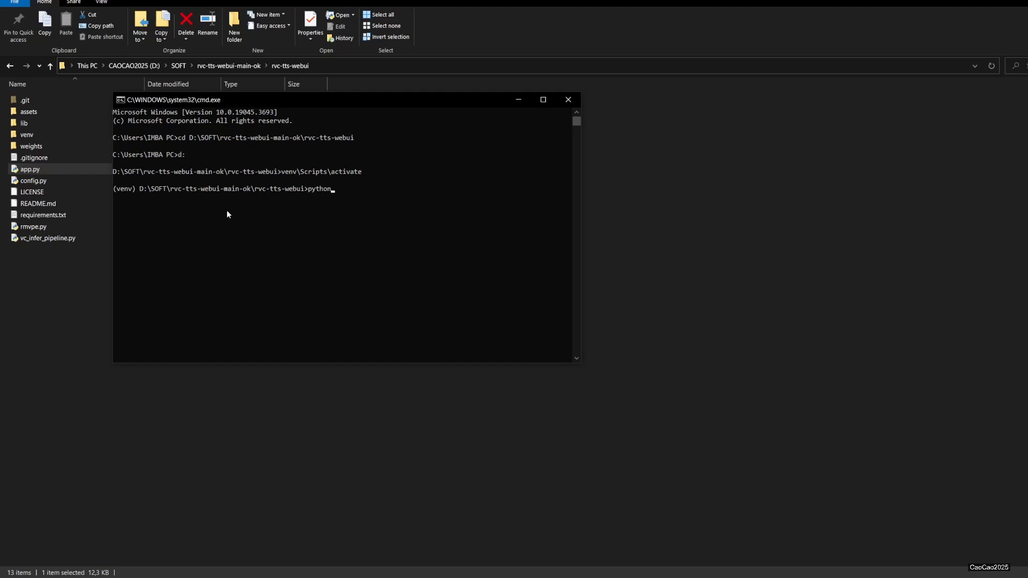
text(app.py)
key(Return)
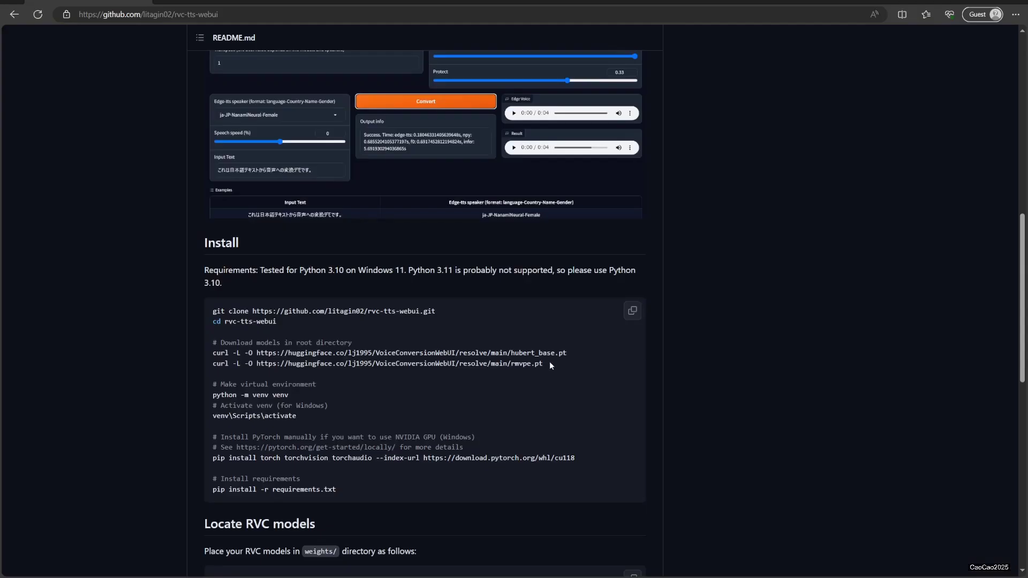
- Run the README's curl command to download hubert_base.pt
drag(568, 354, 212, 355)
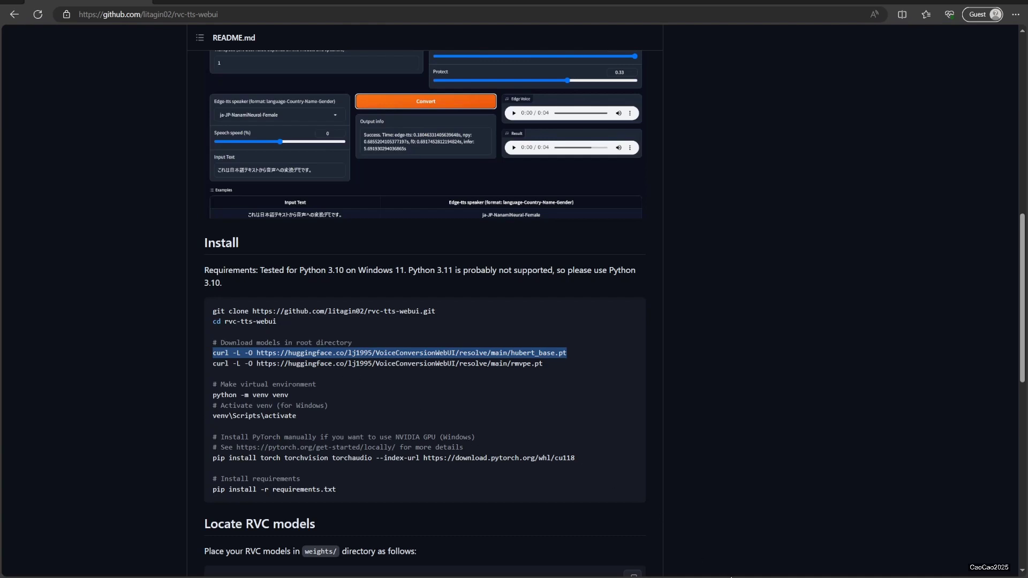
key(alt+Tab)
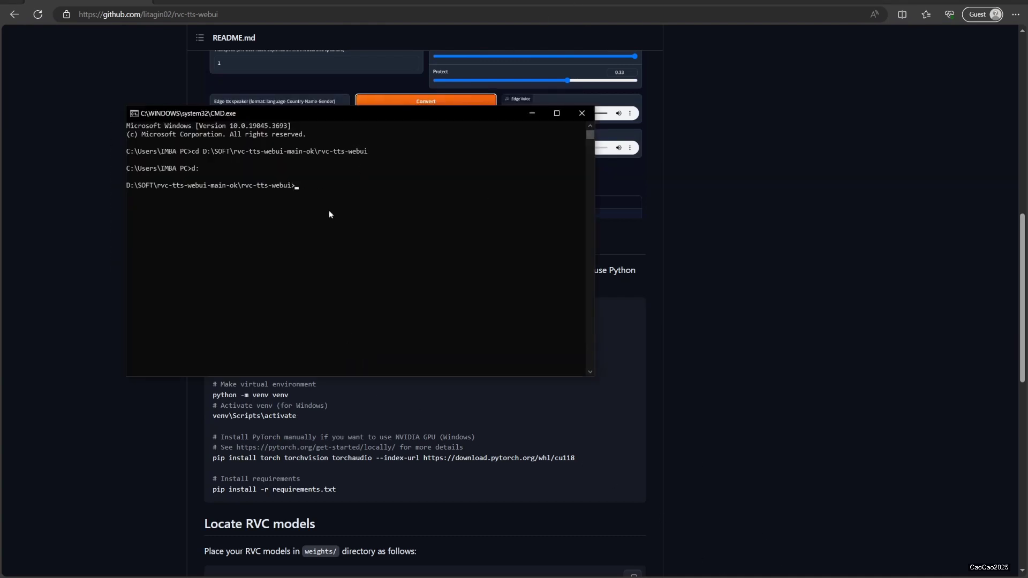
key(ctrl+v)
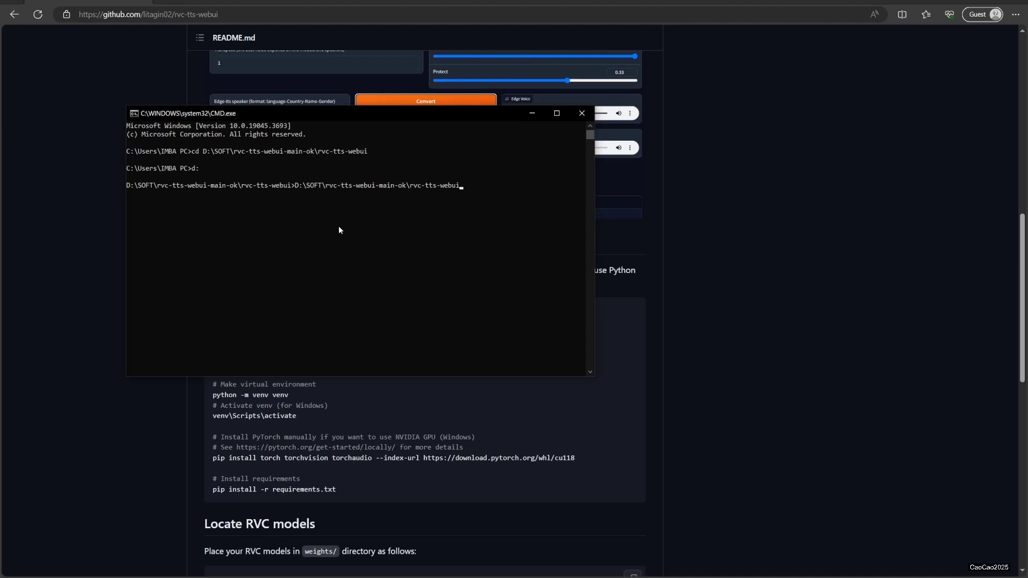
click(300, 419)
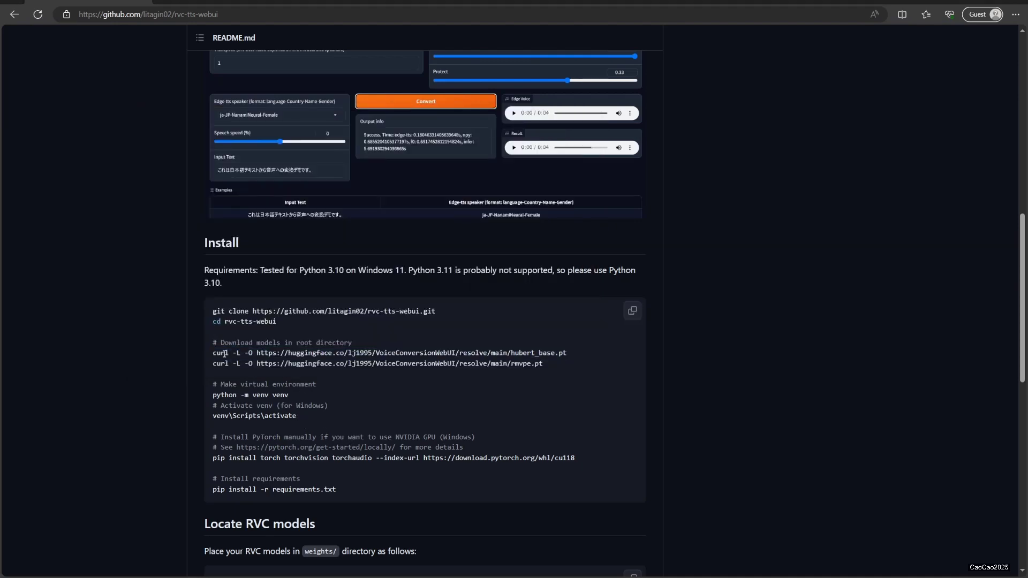
drag(213, 353, 567, 353)
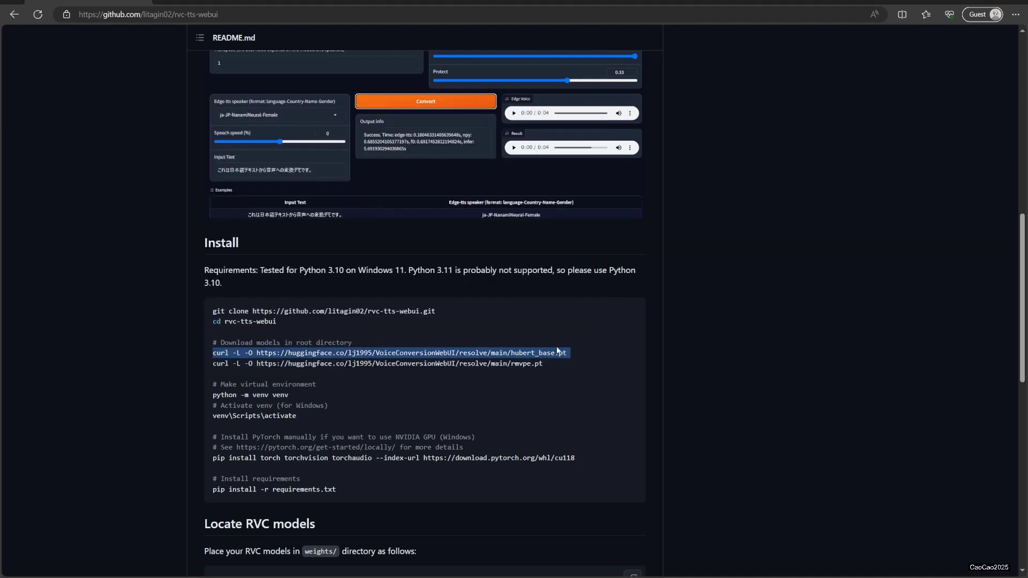
key(alt+Tab)
key(BackSpace)
key(BackSpace)
key(BackSpace)
key(BackSpace)
key(BackSpace)
key(BackSpace)
key(BackSpace)
key(BackSpace)
key(BackSpace)
key(BackSpace)
key(BackSpace)
key(BackSpace)
key(BackSpace)
key(BackSpace)
key(BackSpace)
key(BackSpace)
key(BackSpace)
key(BackSpace)
key(BackSpace)
key(BackSpace)
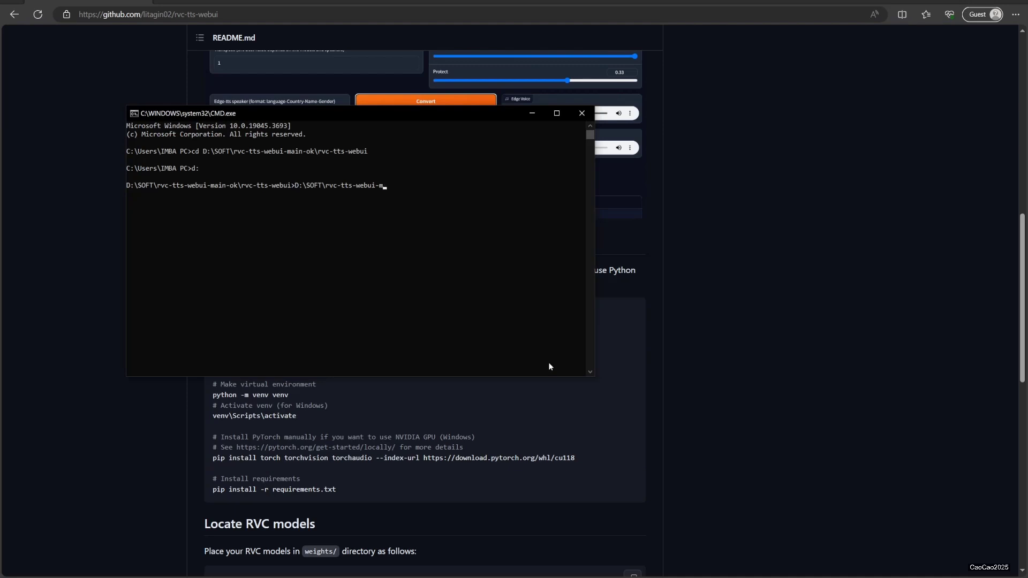
key(BackSpace)
key(BackSpace)
key(BackSpace)
key(BackSpace)
key(BackSpace)
key(BackSpace)
key(BackSpace)
text(curl -L -O https://huggingface.co/lj1995/VoiceConversionWebUI/resolve/main/hubert_base.pt)
key(Return)
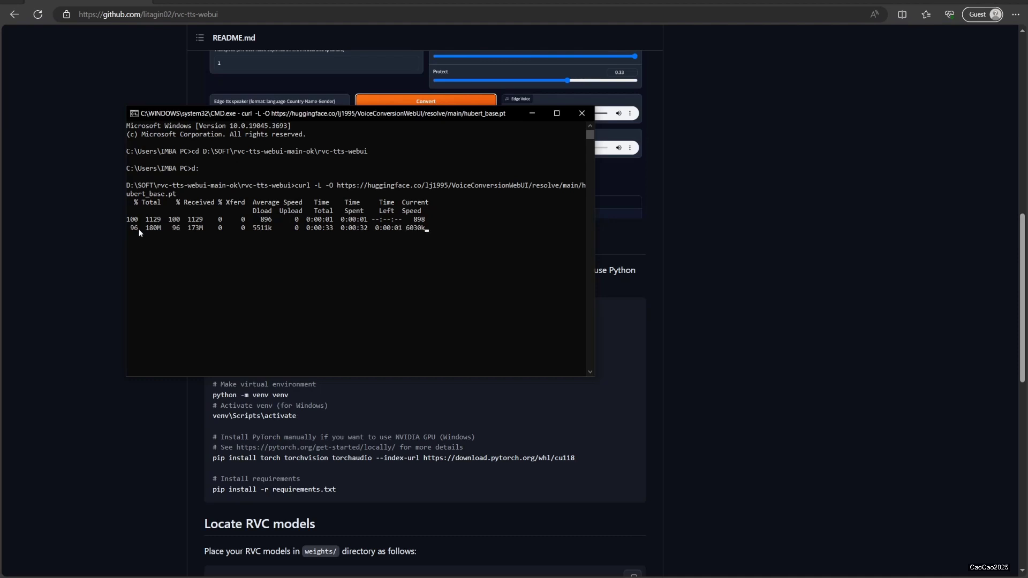
- Run the README's curl command to download rmvpe.pt
click(307, 412)
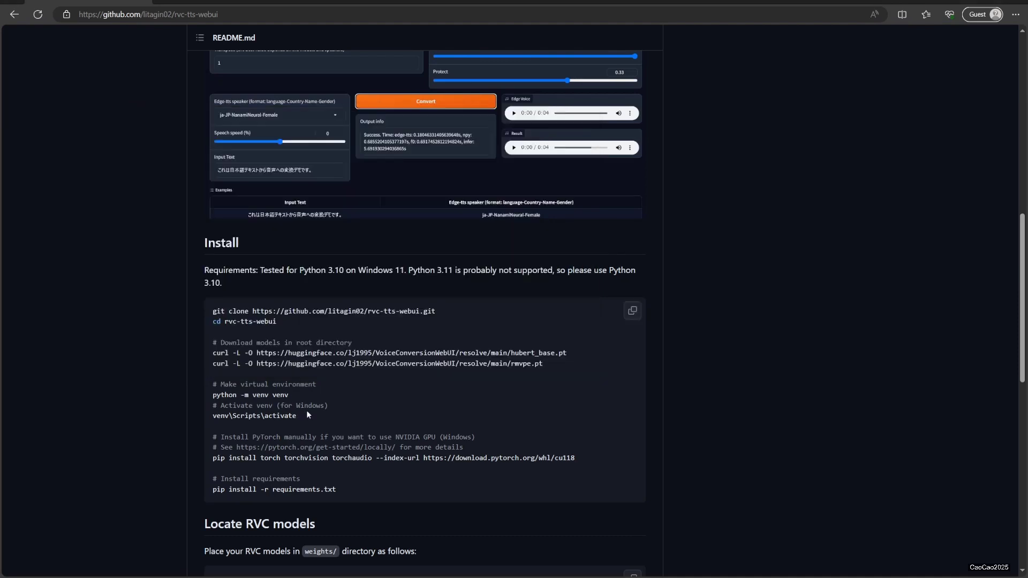
drag(543, 365, 213, 366)
key(ctrl+c)
click(329, 375)
key(alt+Tab)
key(ctrl+v)
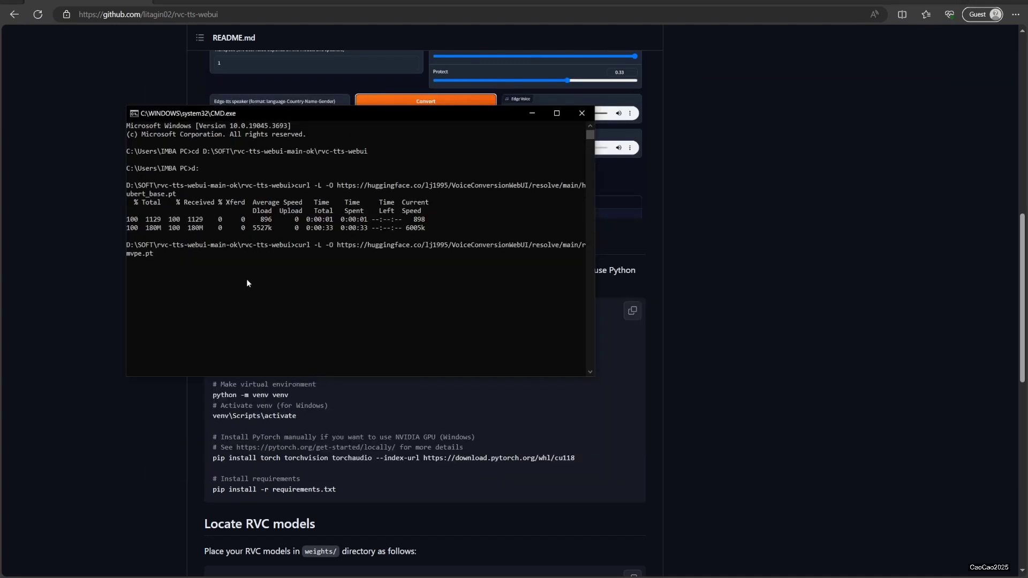
key(Return)
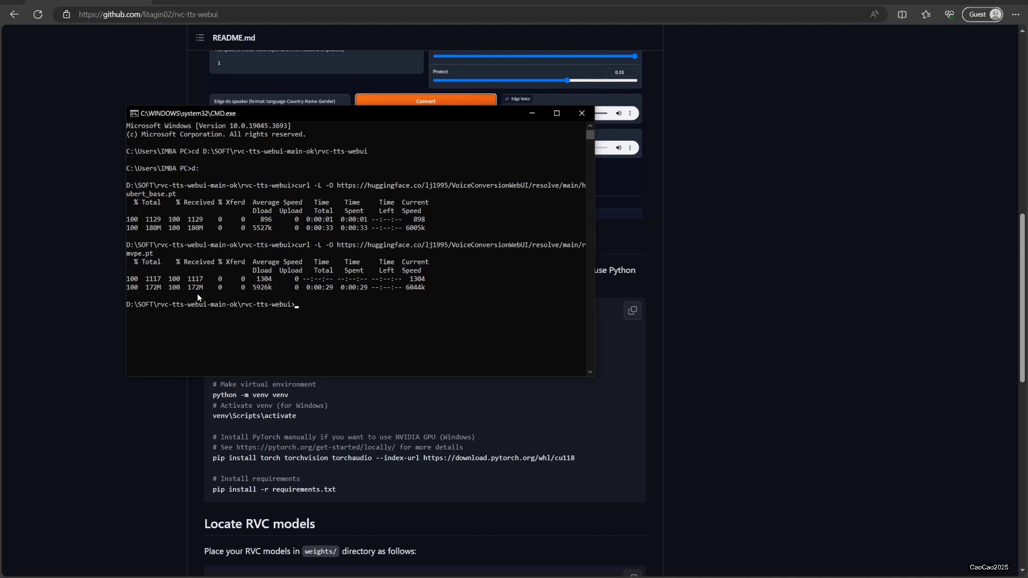
- Activate venv\Scripts\activate using Tab completion, then run python app.py
text(sc)
key(BackSpace)
key(BackSpace)
text(venv\sc)
key(Tab)
text(\acti)
key(Tab)
key(Return)
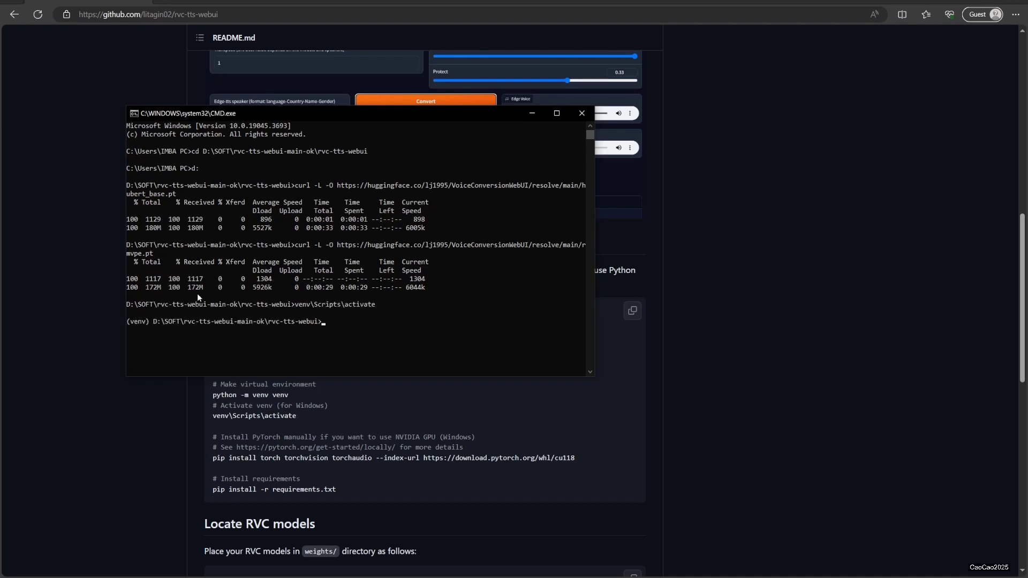
text(python app.py)
key(Return)
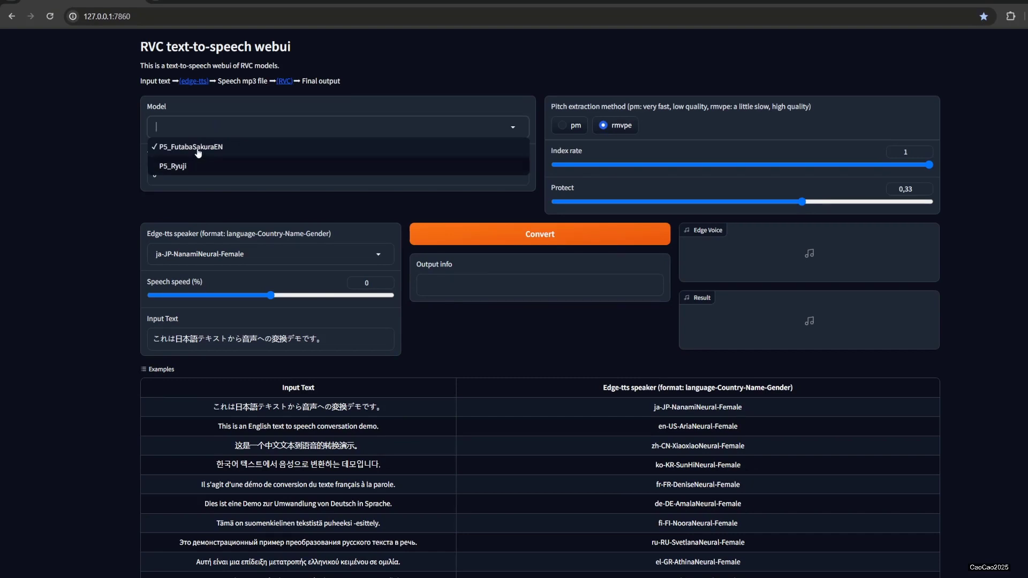
- Select the P5_FutabaSakuraEN voice model after checking the weights folder for available models
click(104, 196)
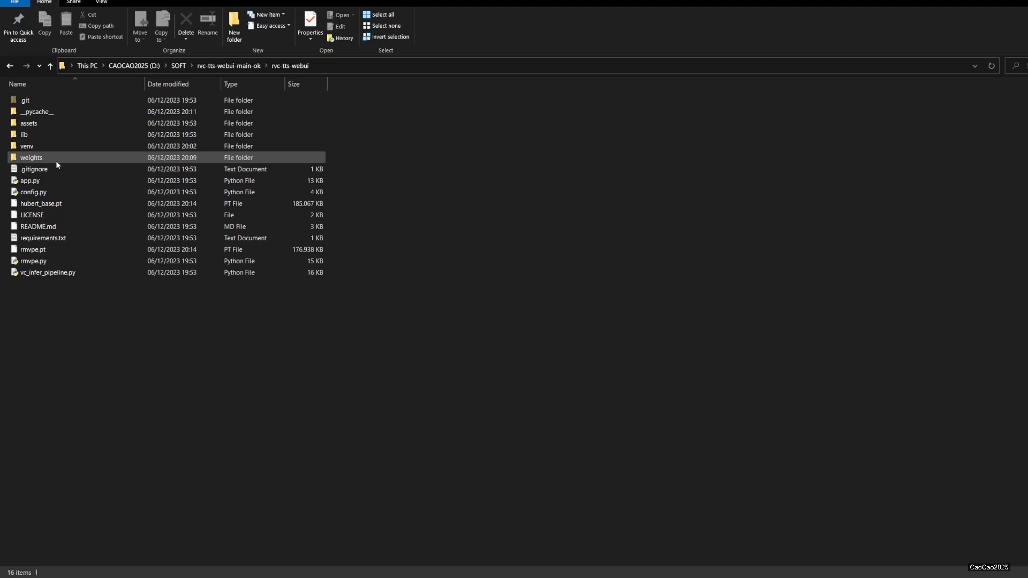
click(57, 161)
double_click(56, 163)
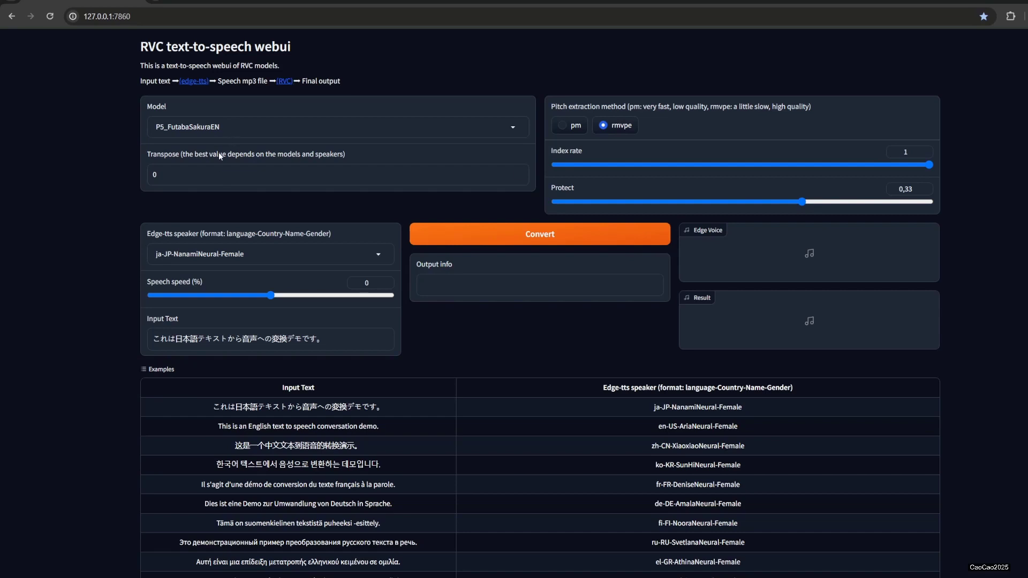
- Filter Edge-tts speakers with 'us', pick en-US-AnaNeural-Female, and select the Japanese sample text
click(316, 256)
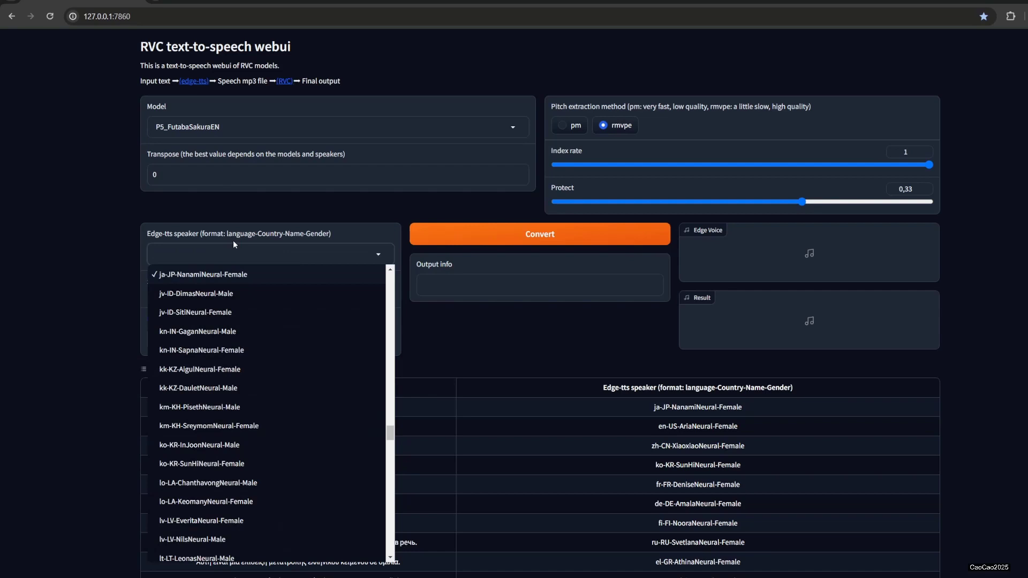
text(us)
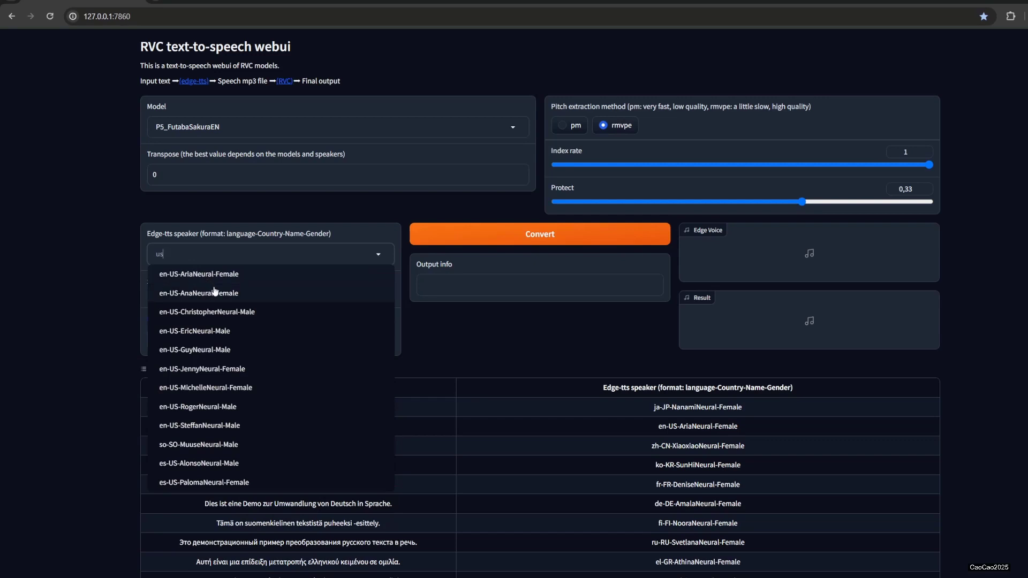
click(238, 300)
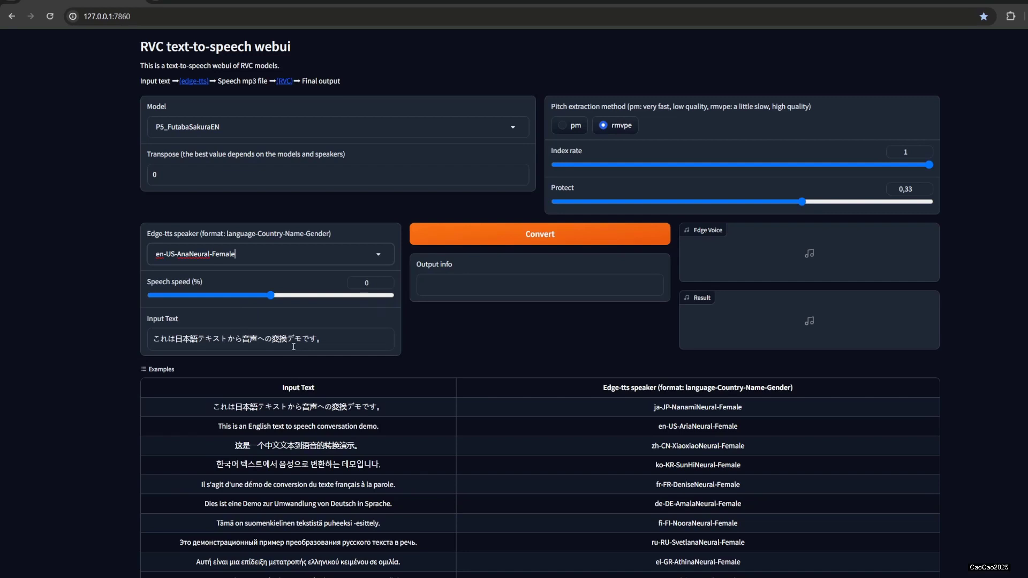
drag(325, 341, 135, 341)
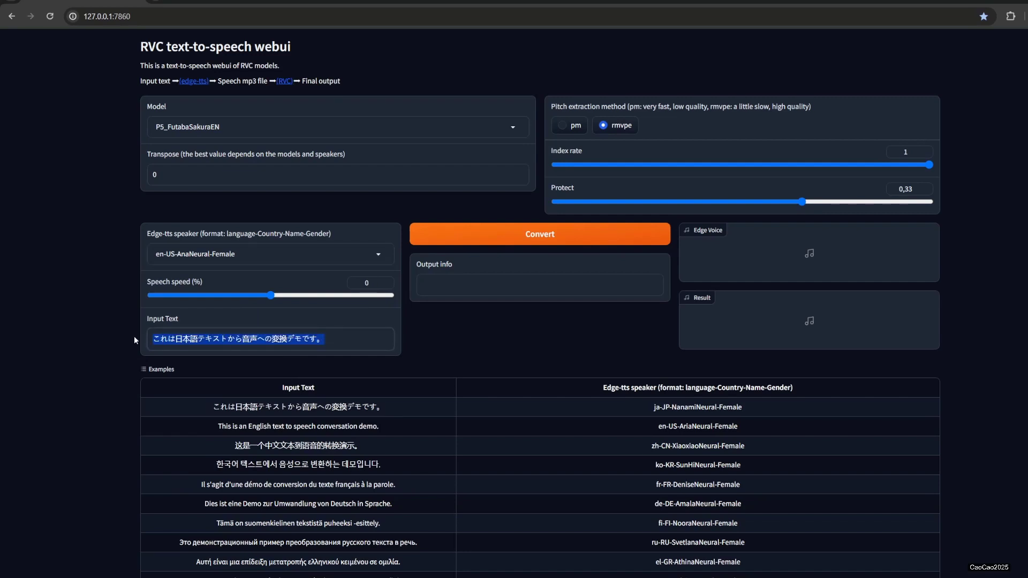
- Enter 'hello, this is futaba sakura from persona 5. Hope you enjoy this text to speech webui' as input
text(hello, this)
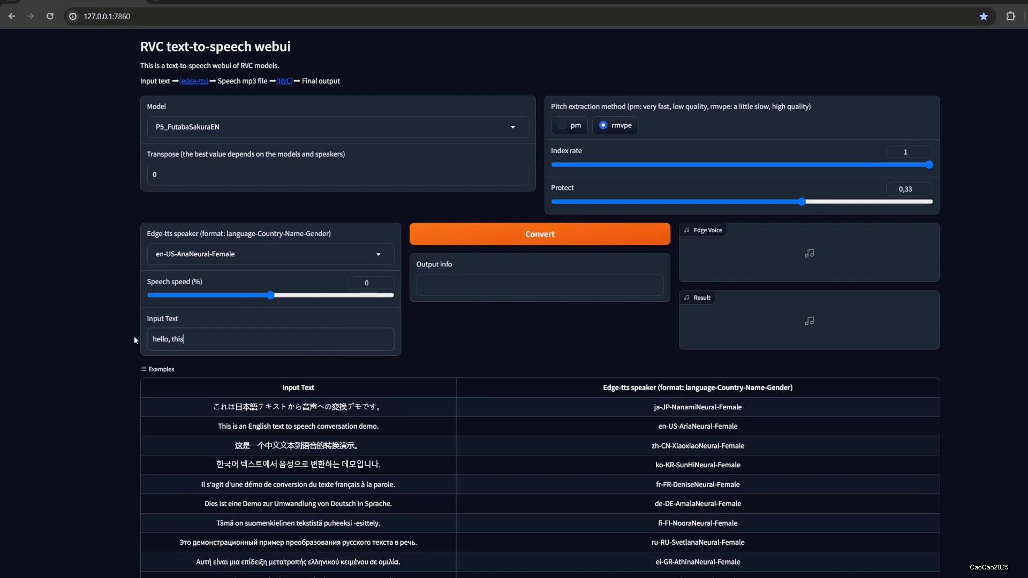
text( is futaba sakura from persona 5.)
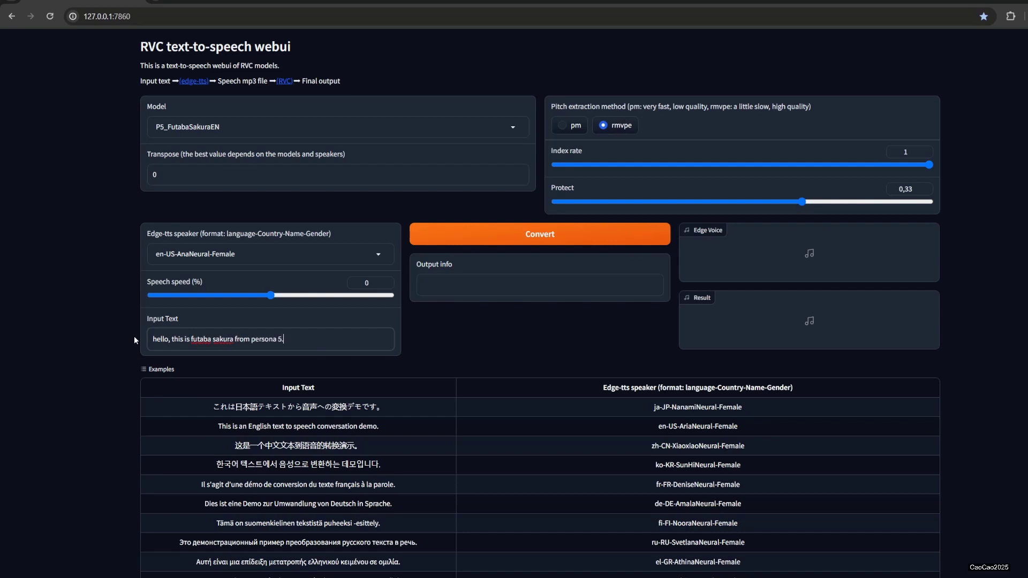
text( Hope you enjoy this text to speec)
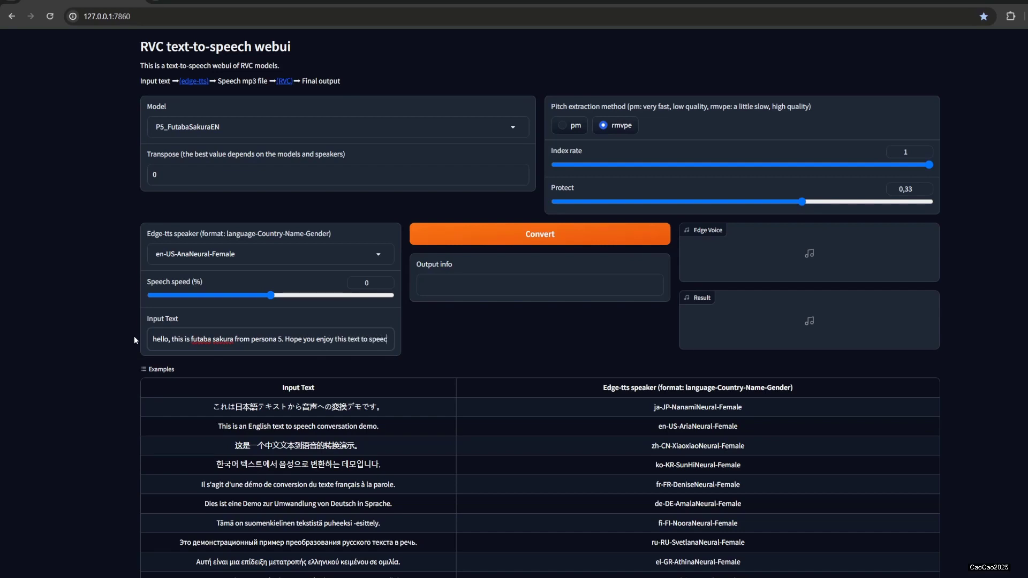
text(h webui)
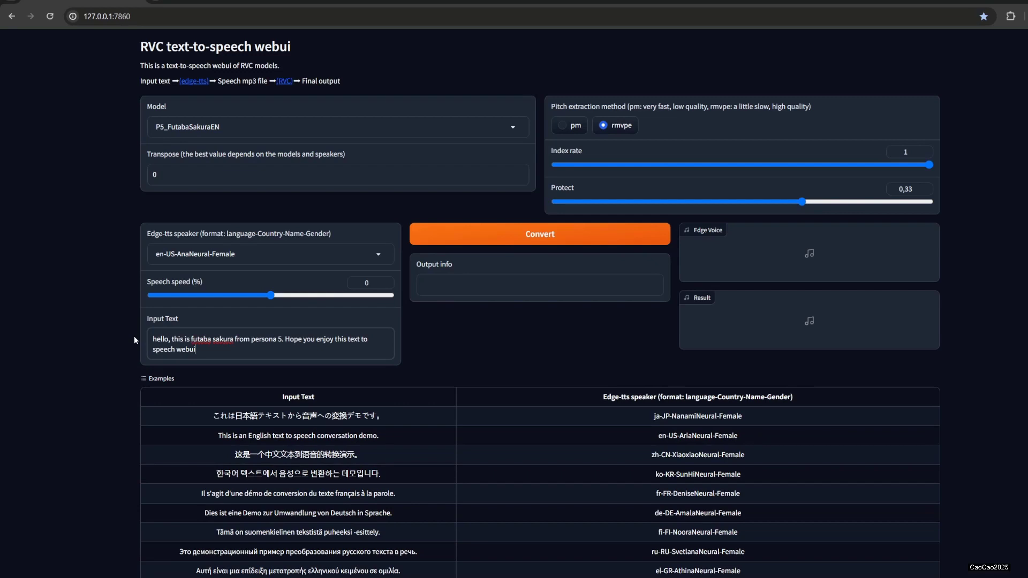
text( using RVC.)
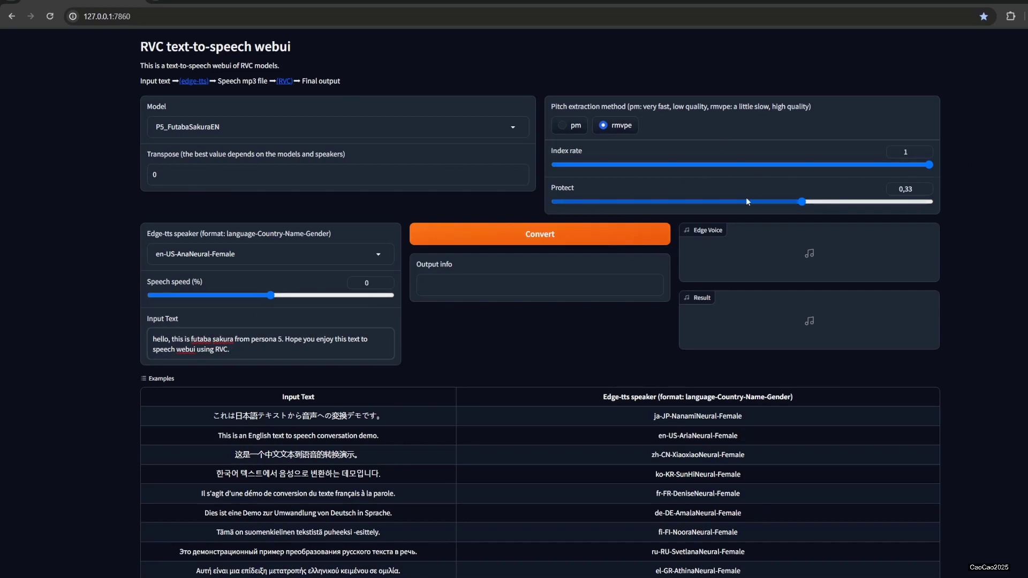
- Convert the Futaba greeting, dismiss both download prompts, then play the Edge Voice and Result clips
click(569, 238)
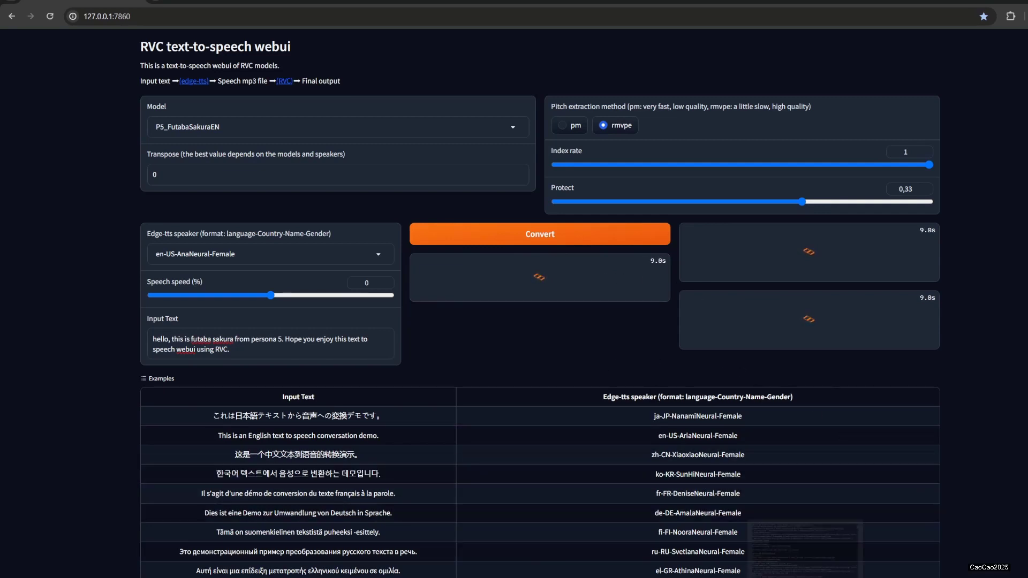
click(56, 339)
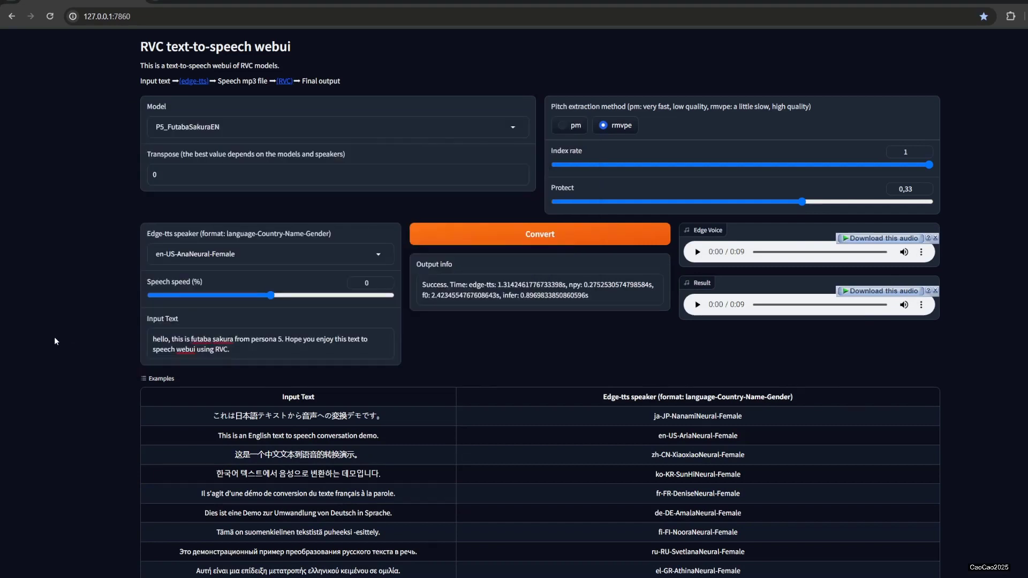
click(935, 238)
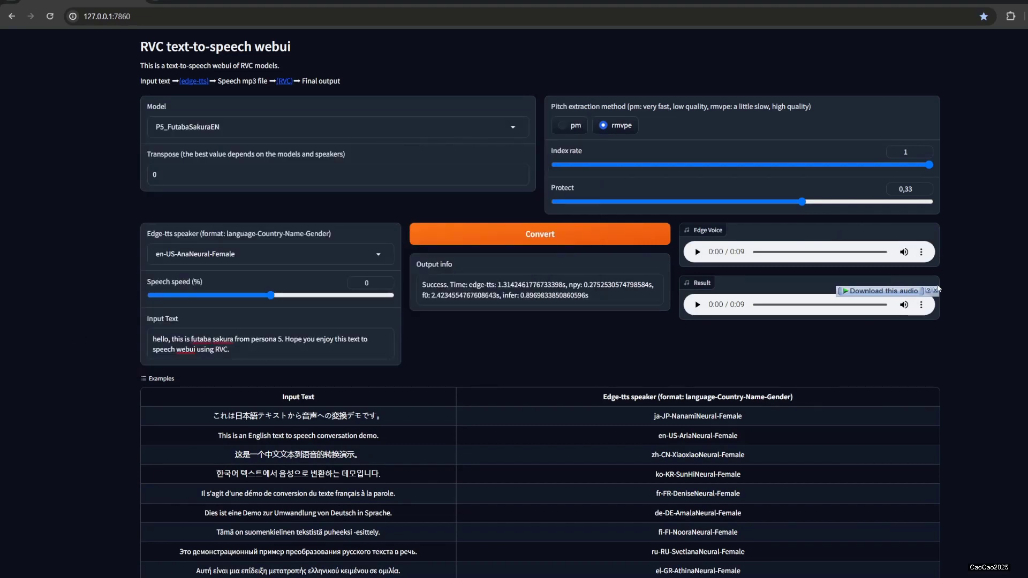
click(935, 291)
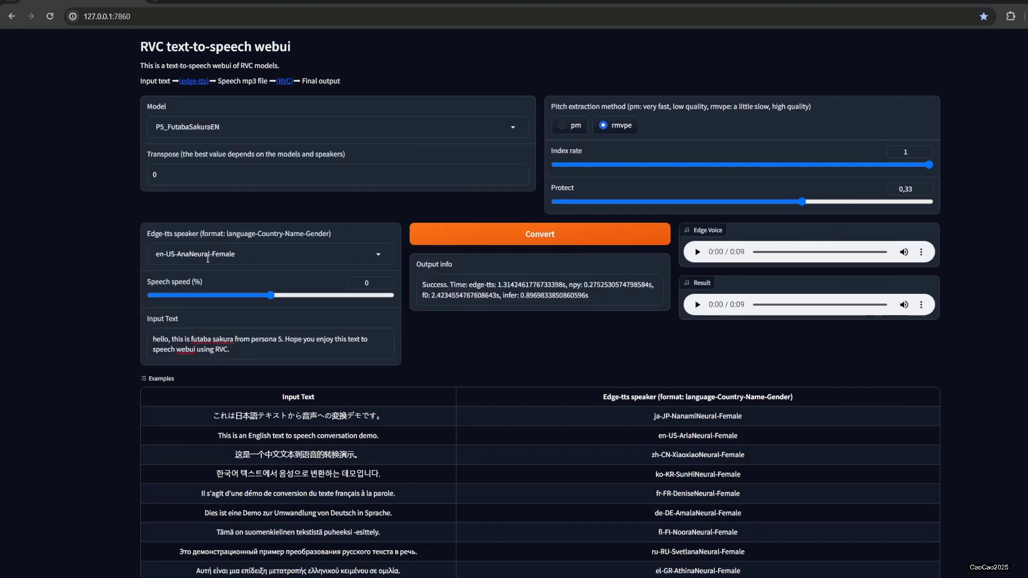
click(697, 253)
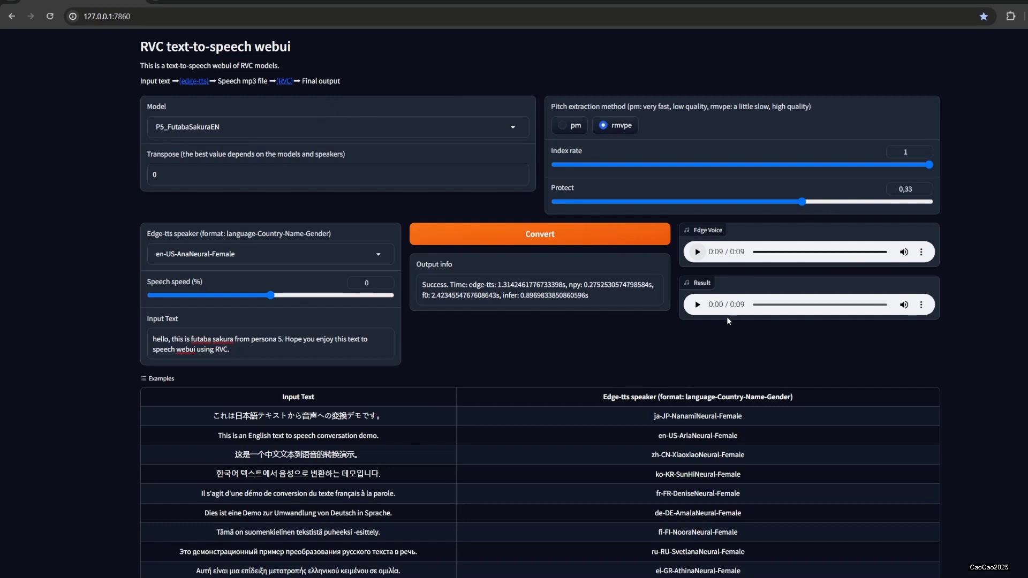
click(698, 305)
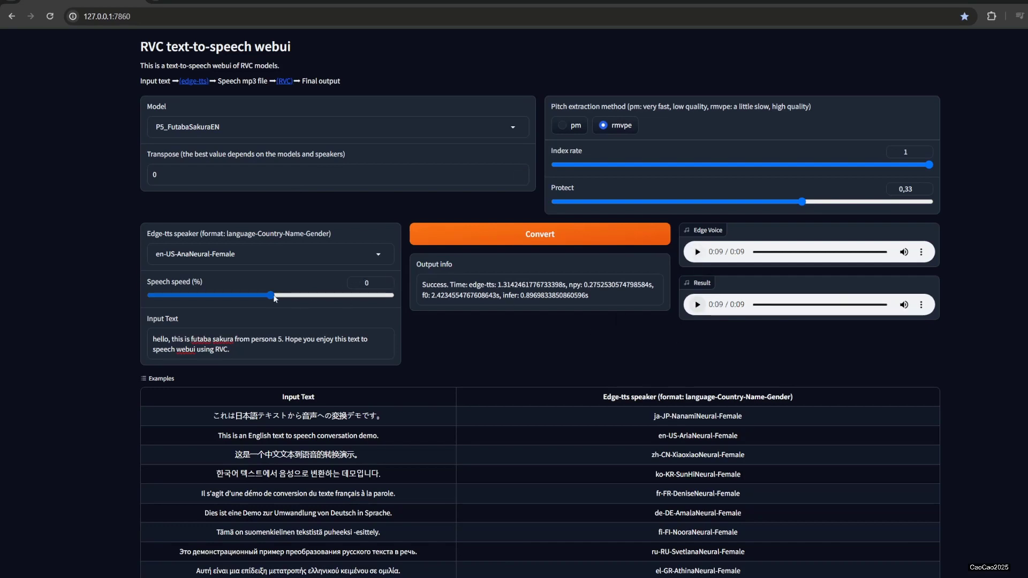
- Reconvert with speech speed 20 and Protect 0.18, then play the new Futaba result
drag(273, 297, 280, 297)
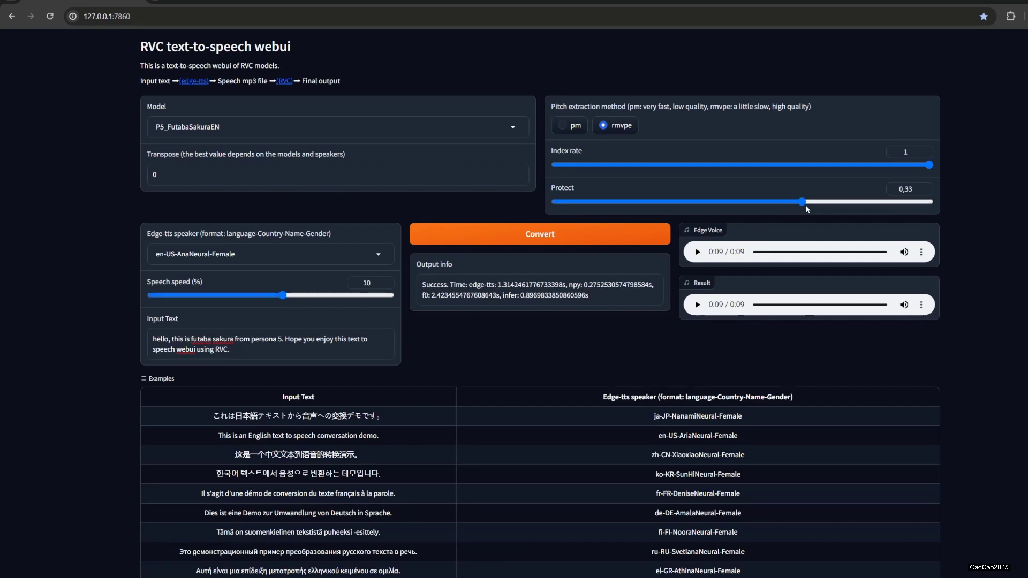
click(295, 295)
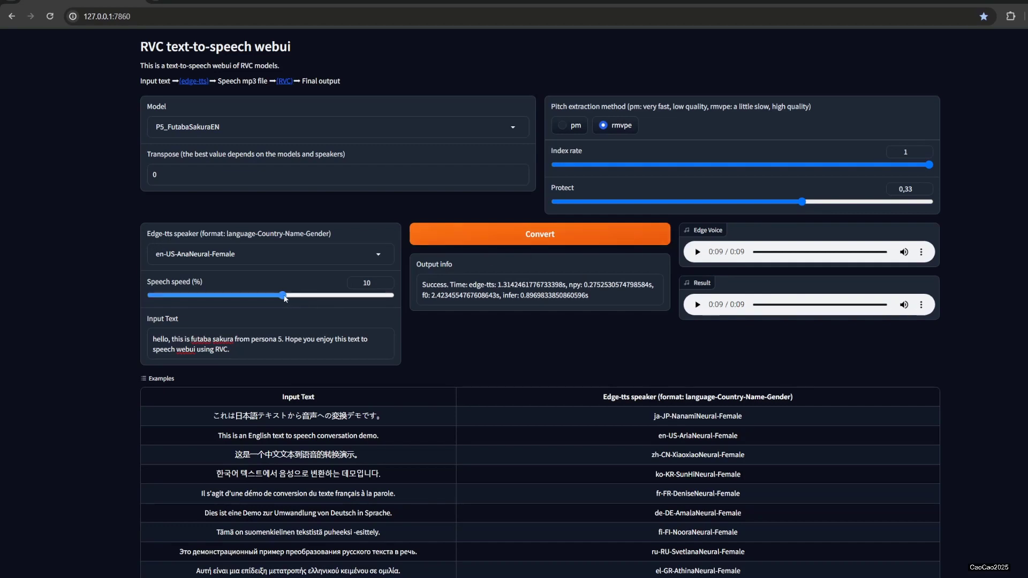
drag(282, 296, 291, 299)
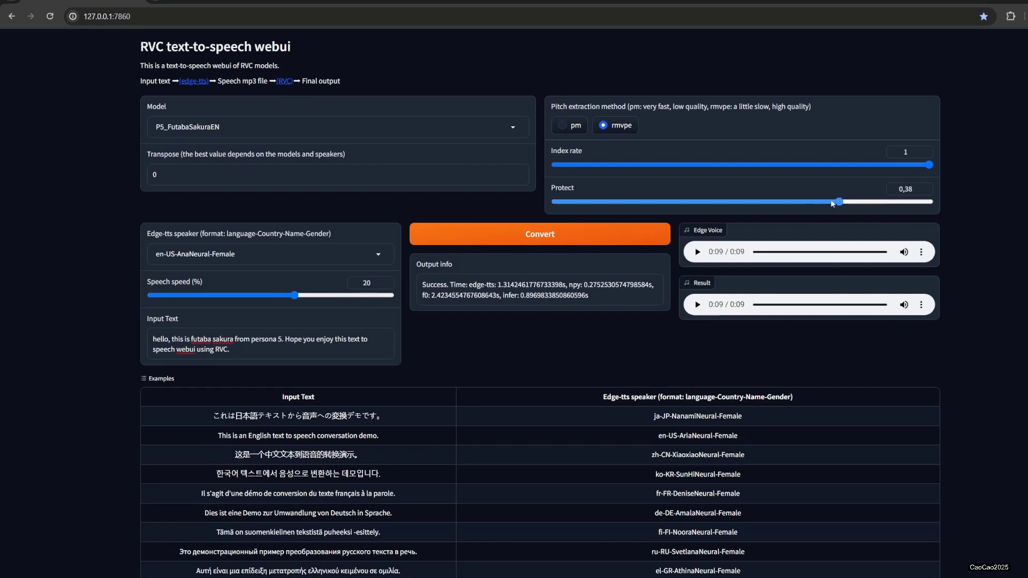
drag(808, 204, 692, 211)
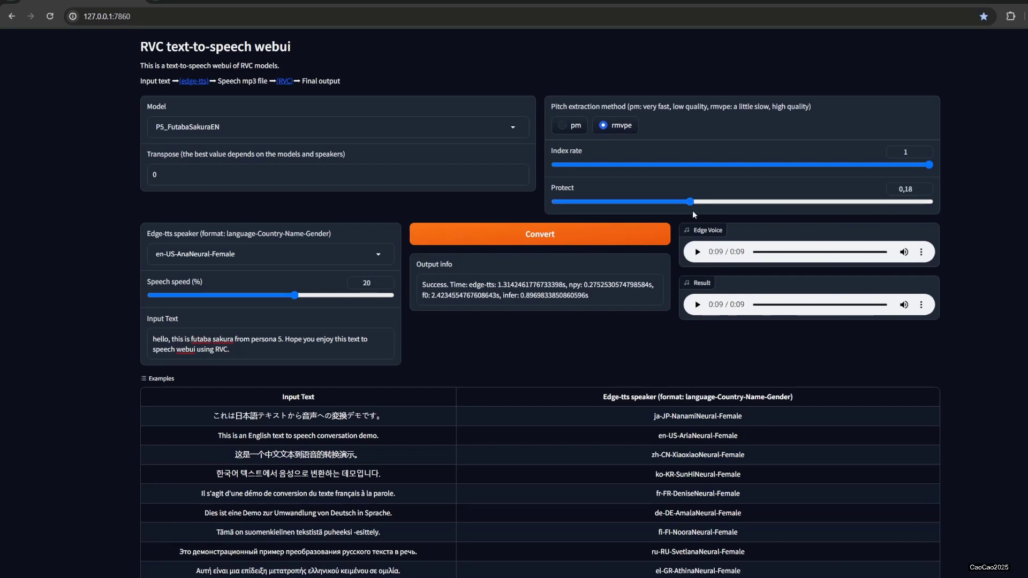
click(598, 240)
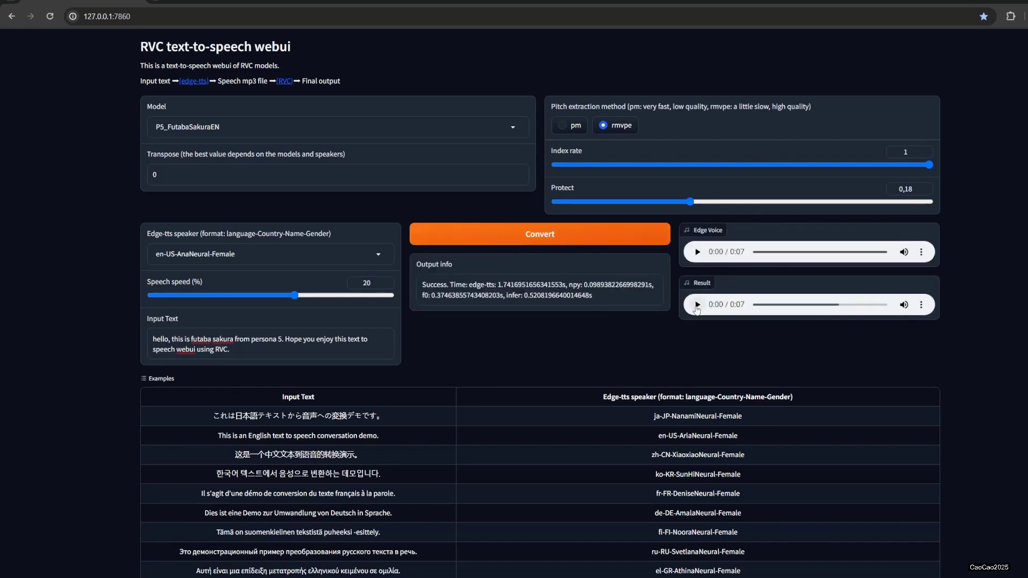
click(697, 305)
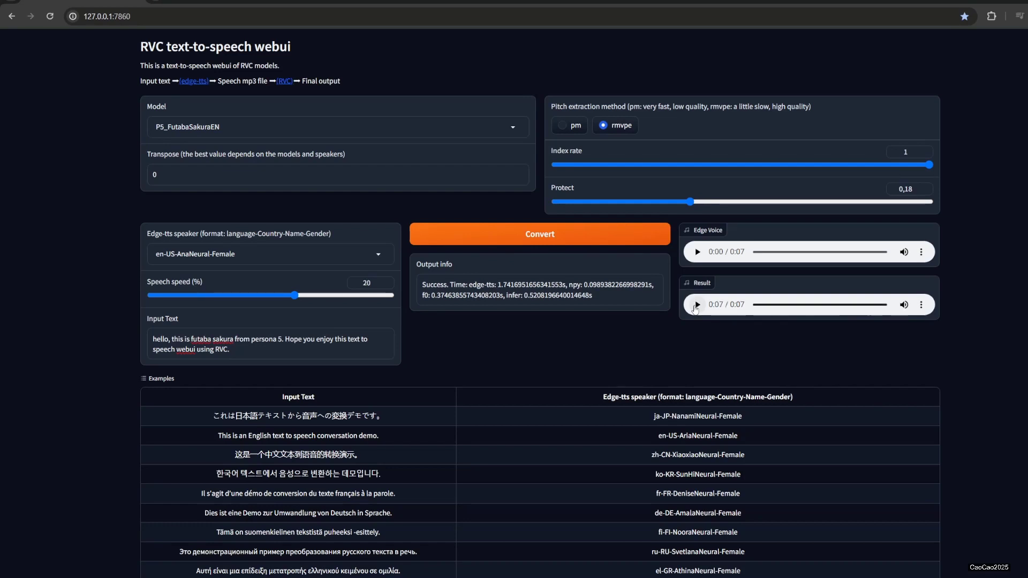
- Switch to the P5_Ryuji model with the en-US-ChristopherNeural-Male speaker
click(409, 138)
click(338, 169)
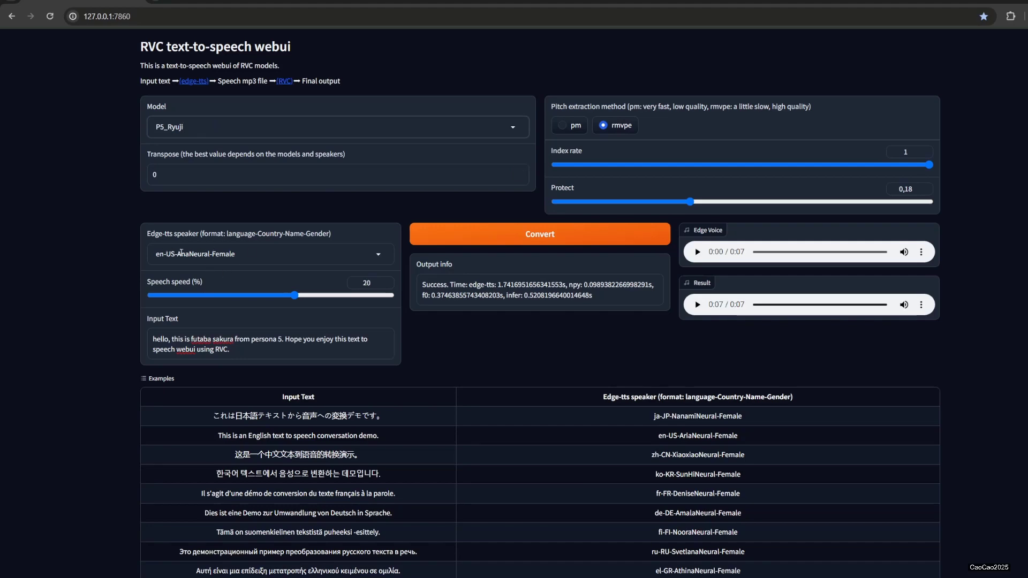
click(218, 256)
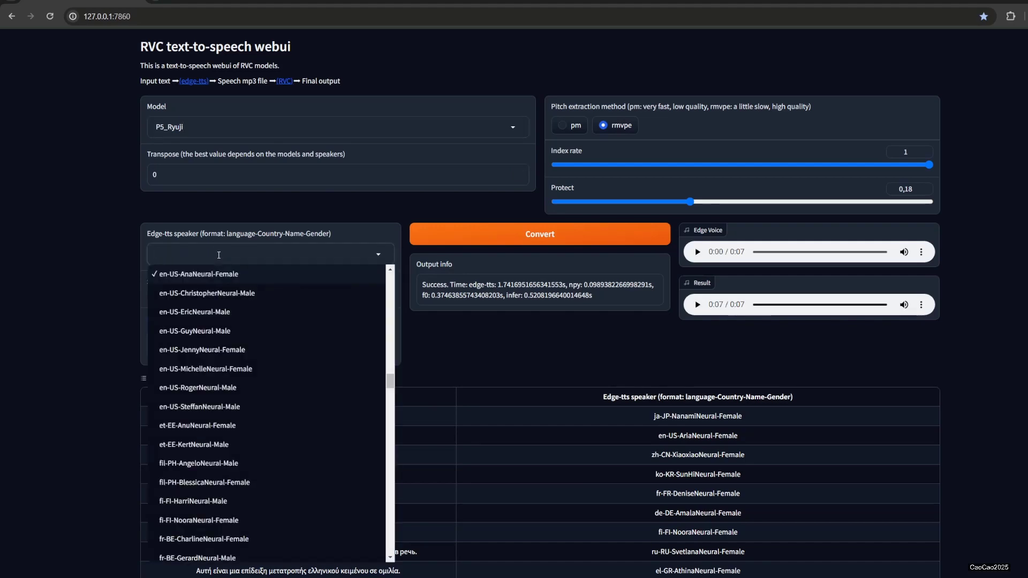
click(217, 293)
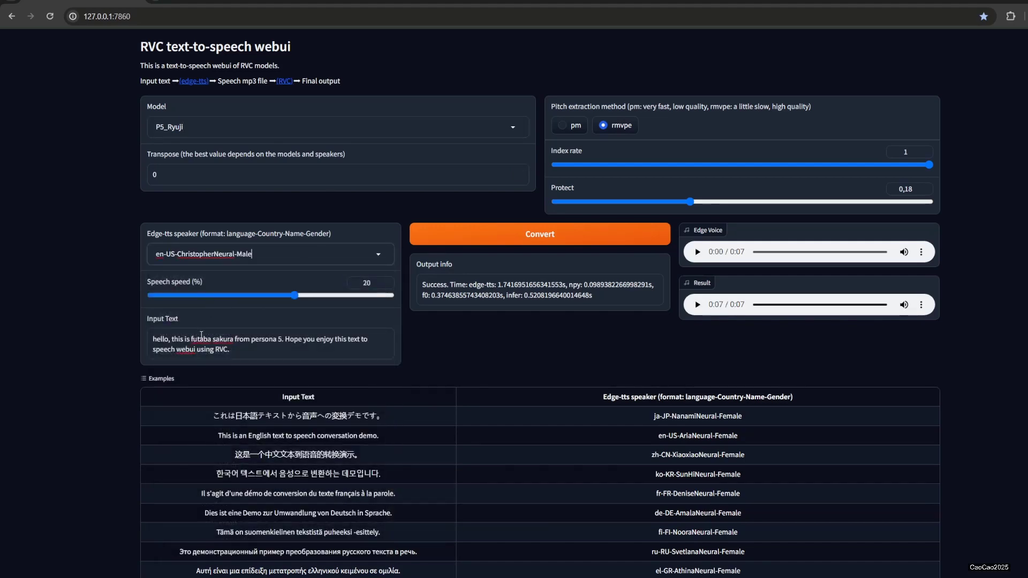
- Replace 'futaba sakura' with 'Ryuji Sakamoto' in the text and set speech speed to -10
drag(201, 339, 214, 340)
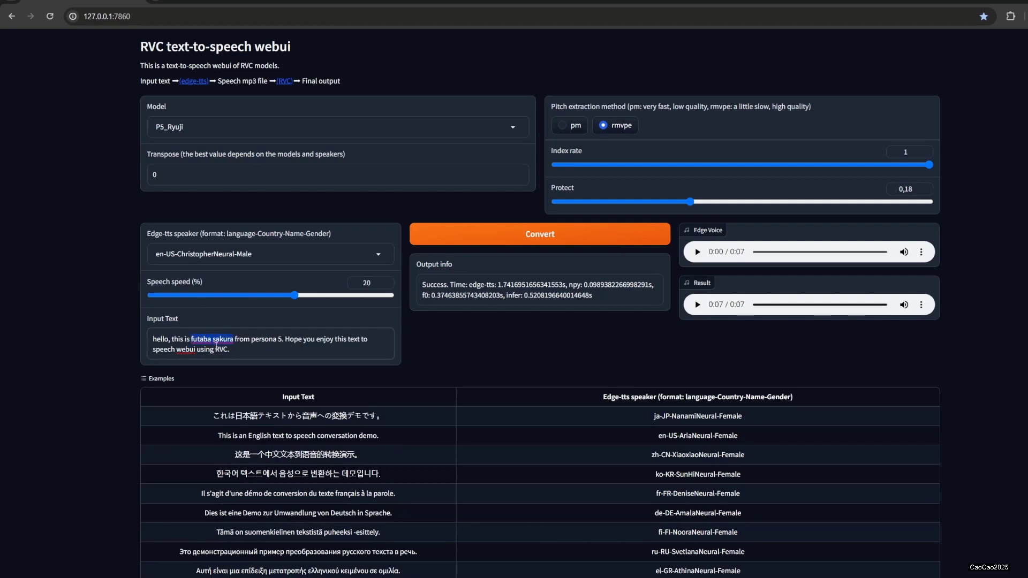
text(rYUJI)
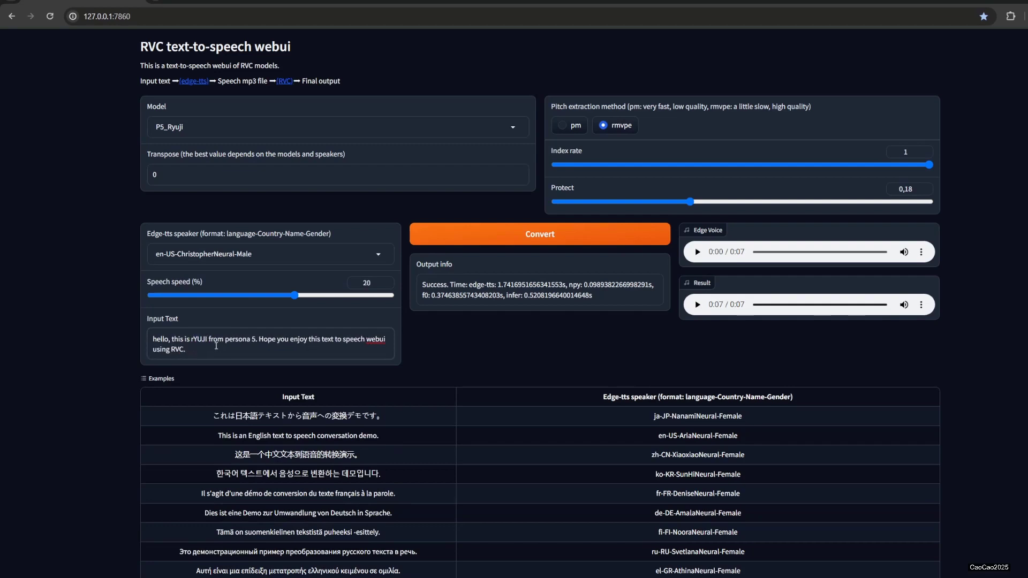
key(BackSpace)
key(BackSpace)
key(BackSpace)
key(BackSpace)
key(BackSpace)
text(Ryuji Saka)
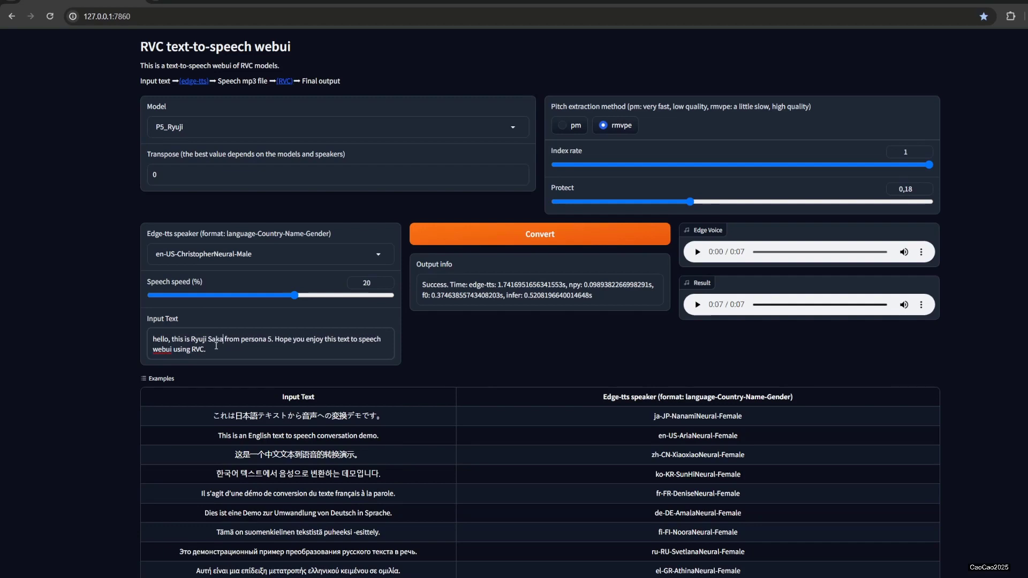
text(moto)
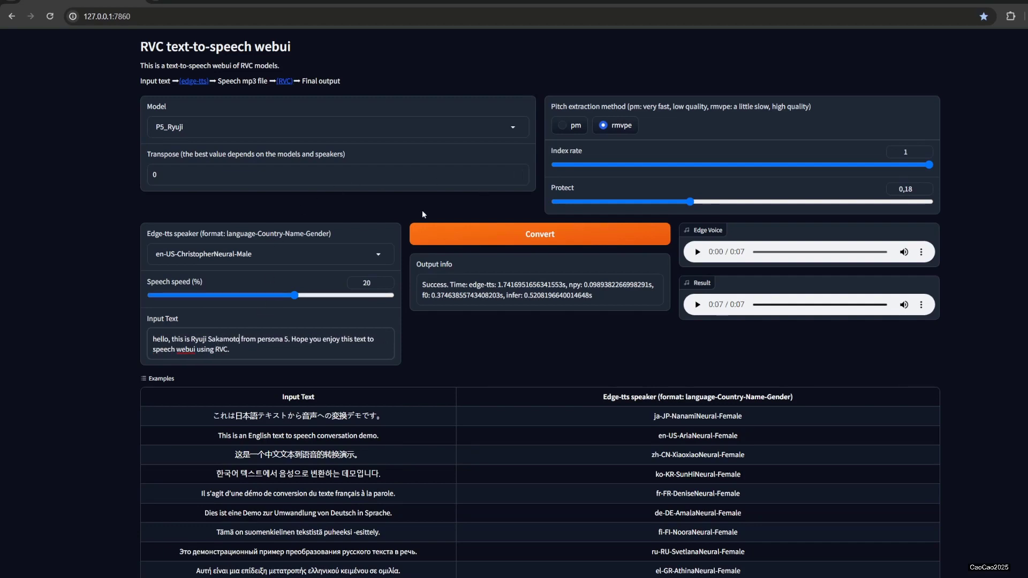
drag(294, 294, 261, 297)
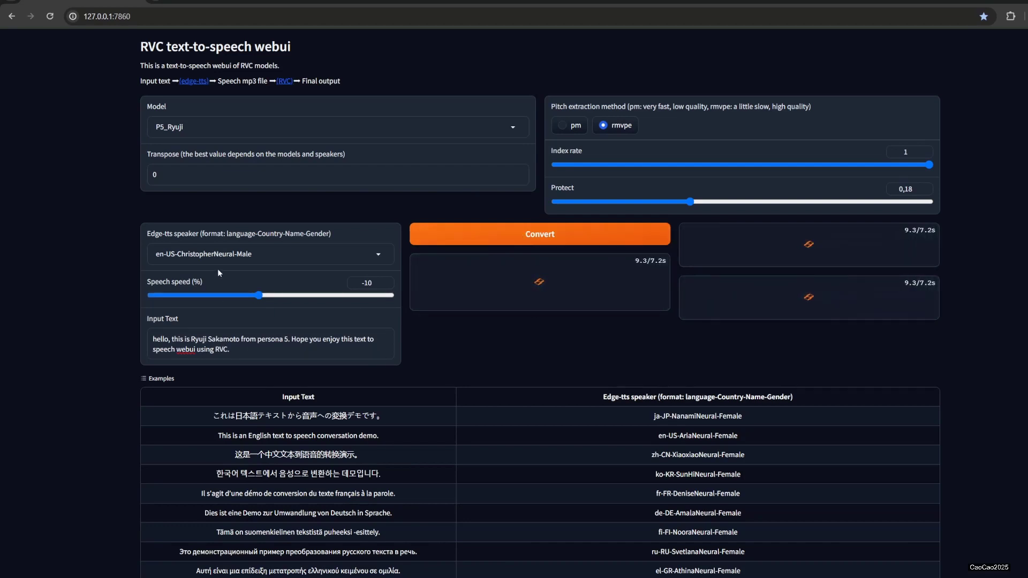
- Play the Ryuji Edge Voice and Result clips, then open and close the Result's options menu
click(697, 251)
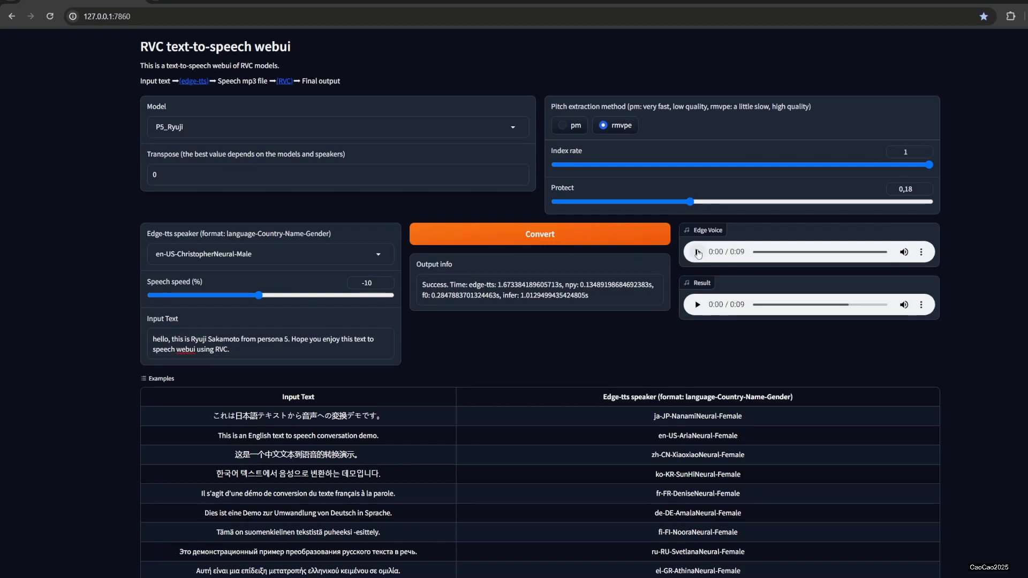
click(697, 306)
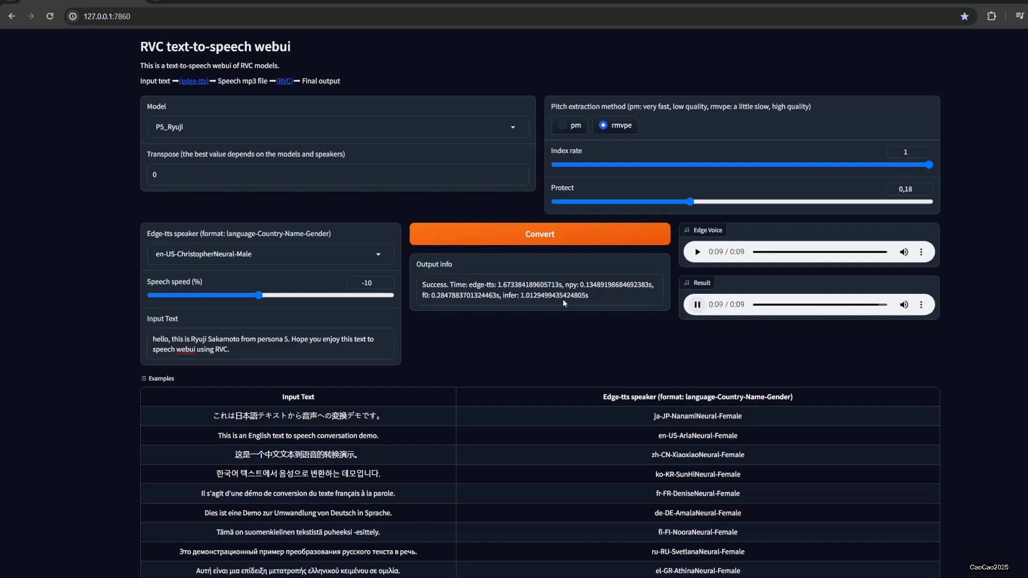
click(922, 305)
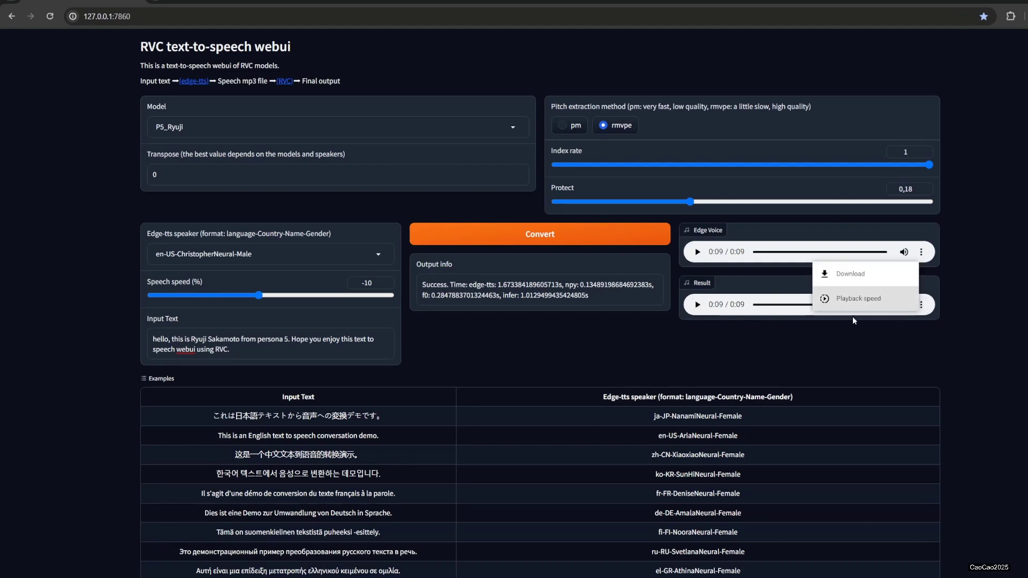
click(892, 357)
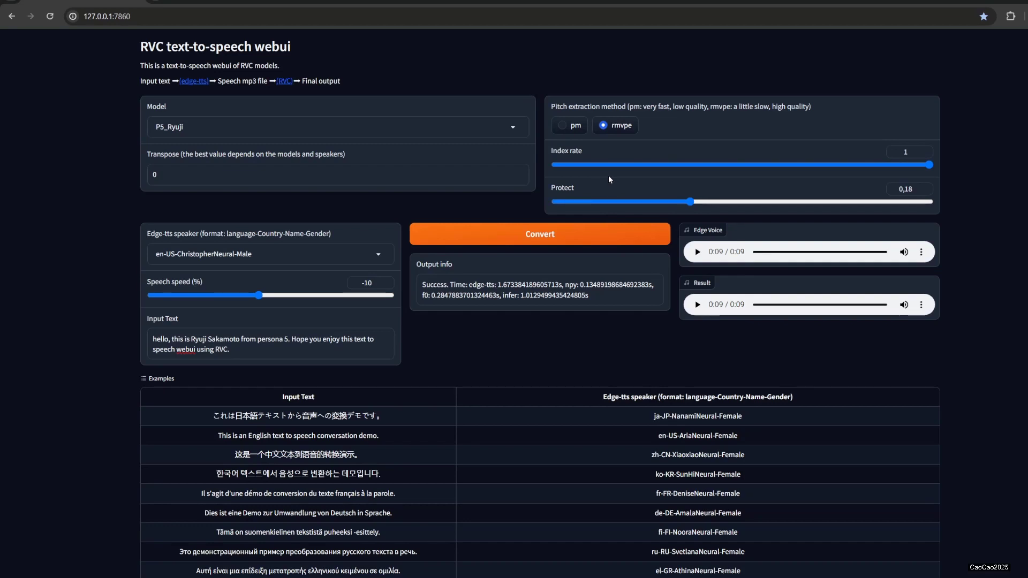
- Convert with pm pitch extraction, play the Ryuji result, then restore rmvpe
click(573, 127)
click(576, 237)
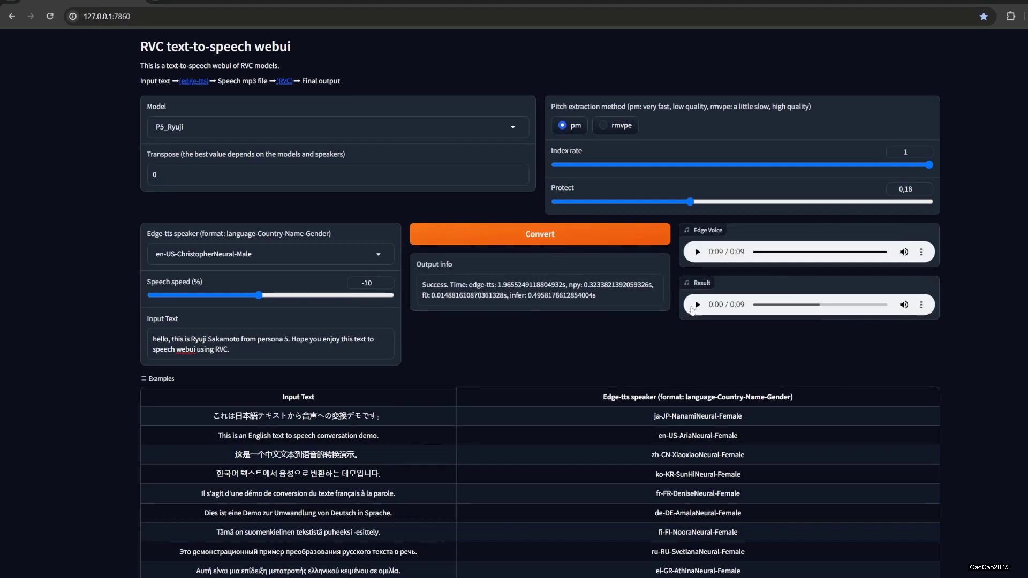
click(698, 307)
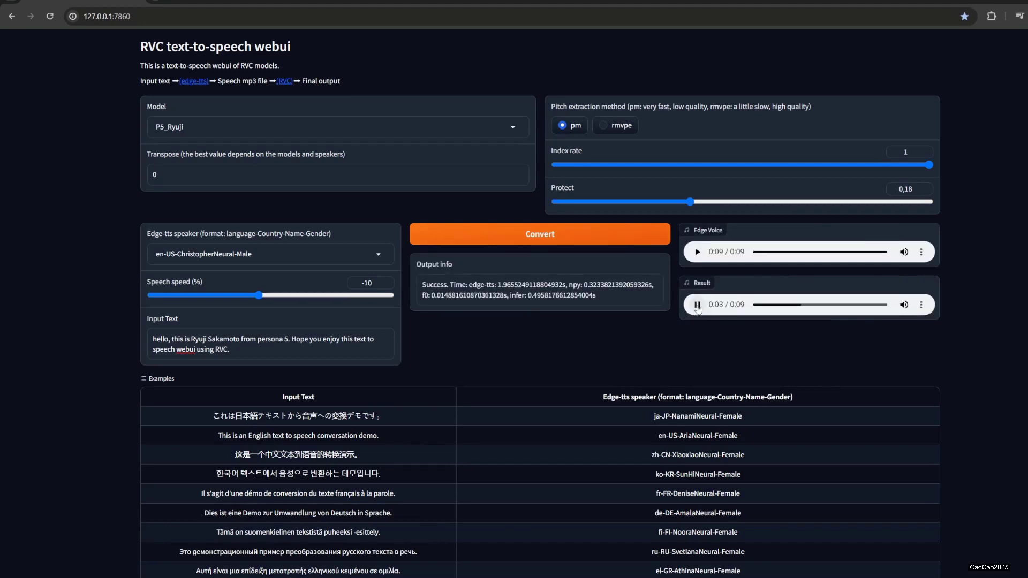
click(620, 132)
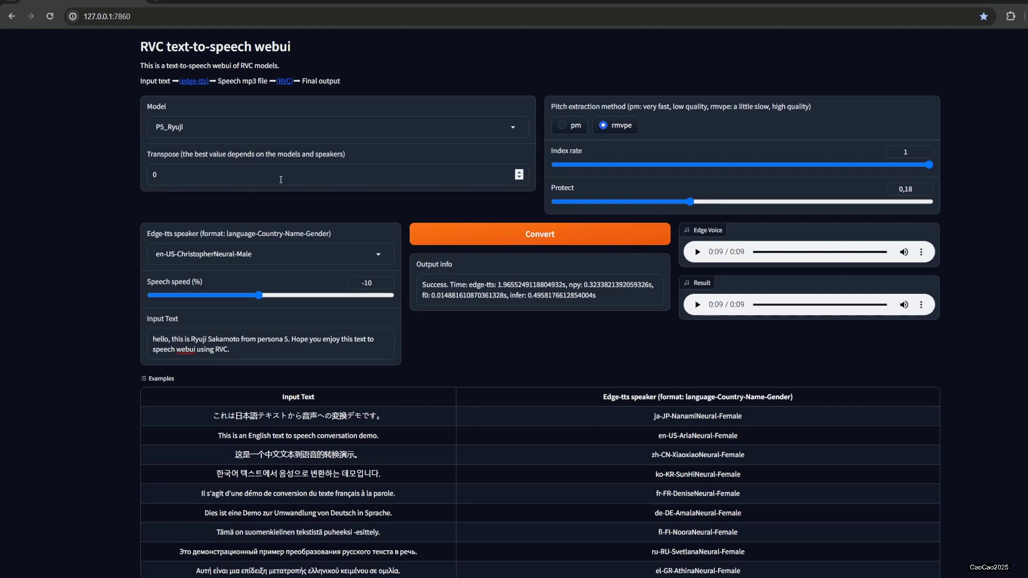
click(213, 178)
double_click(149, 179)
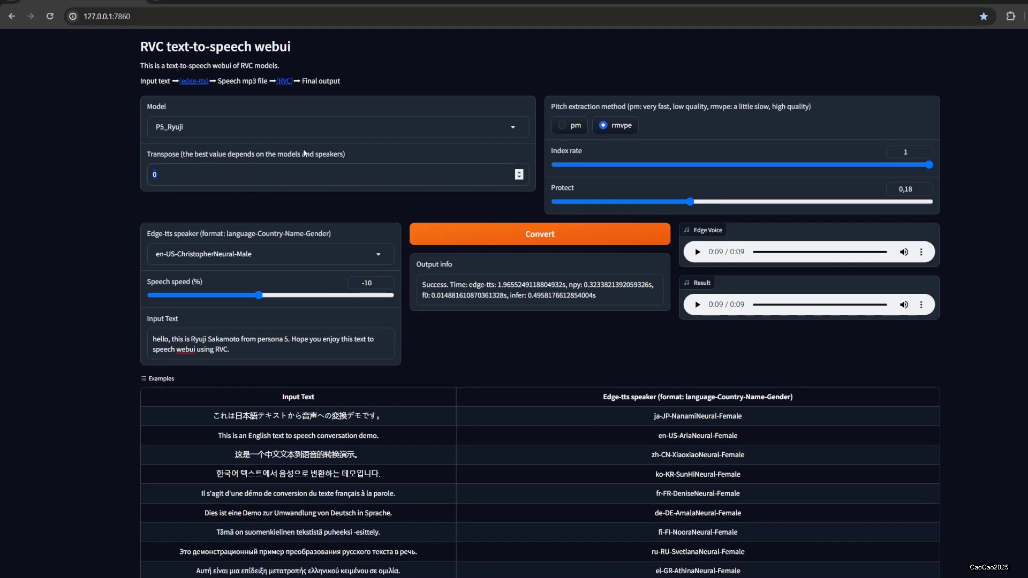